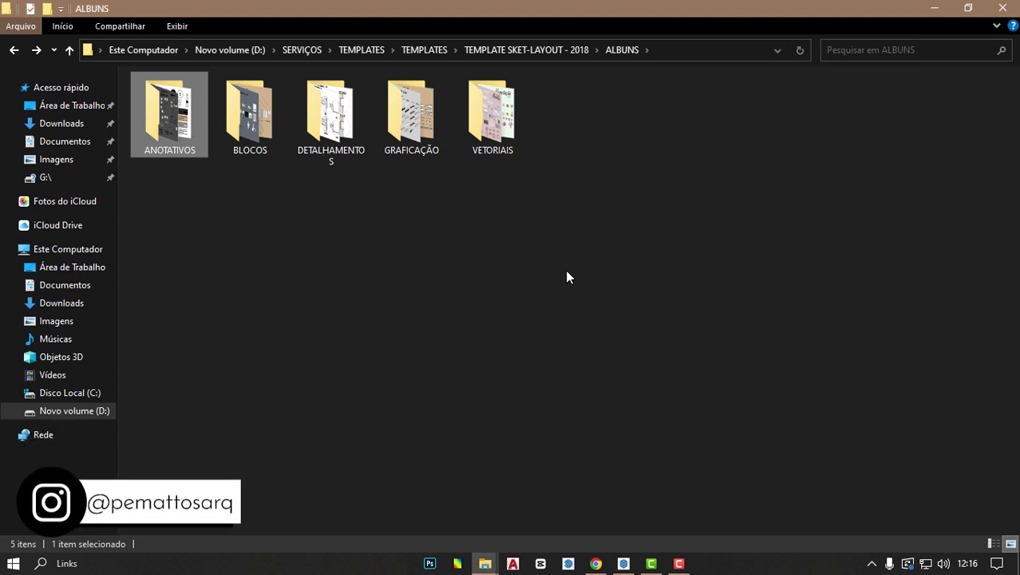
- Open the ANOTATIVOS folder and view BLOCO DE ANOTAÇÕES.layout in LayOut
double_click(194, 115)
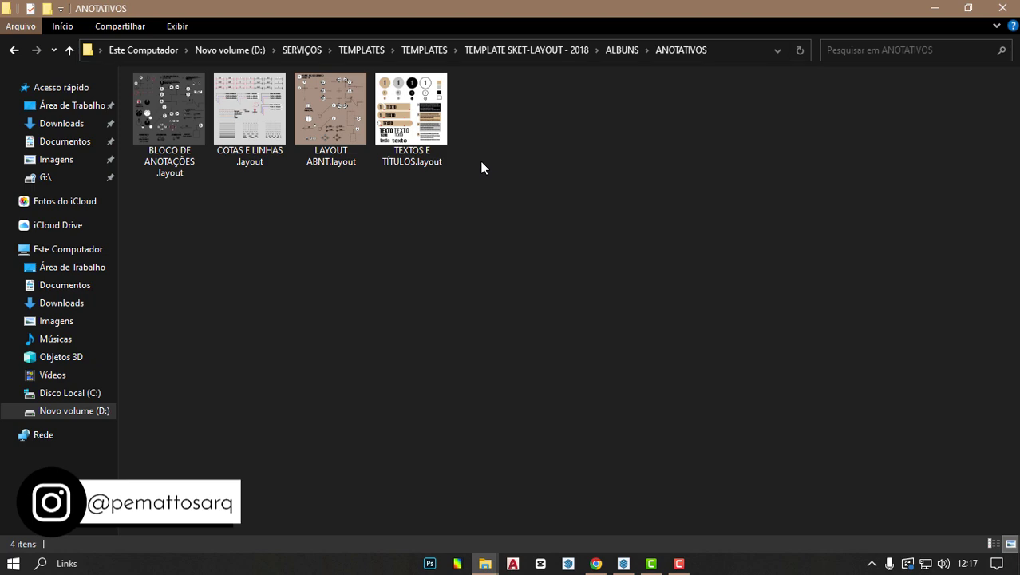
click(625, 562)
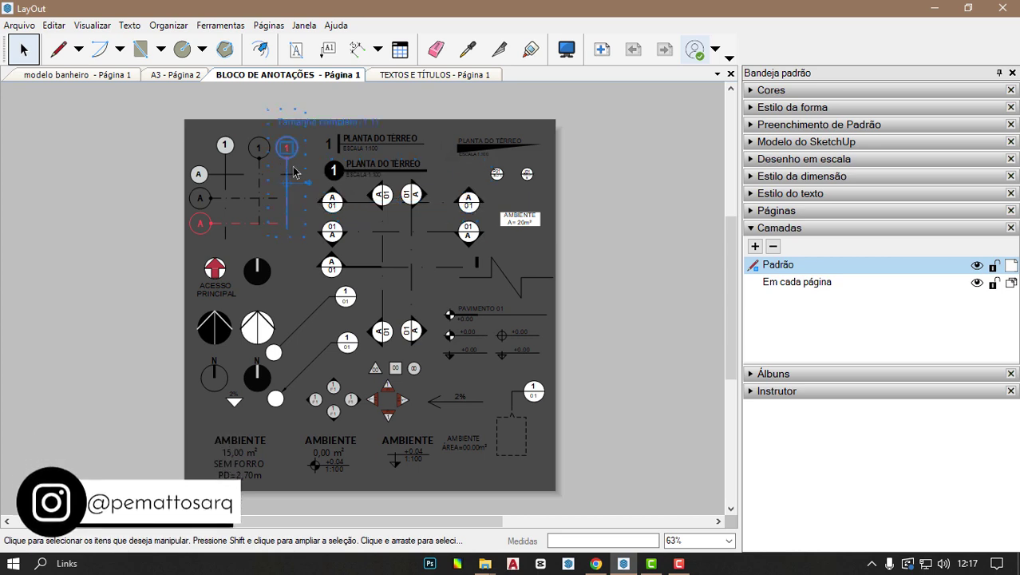
click(352, 152)
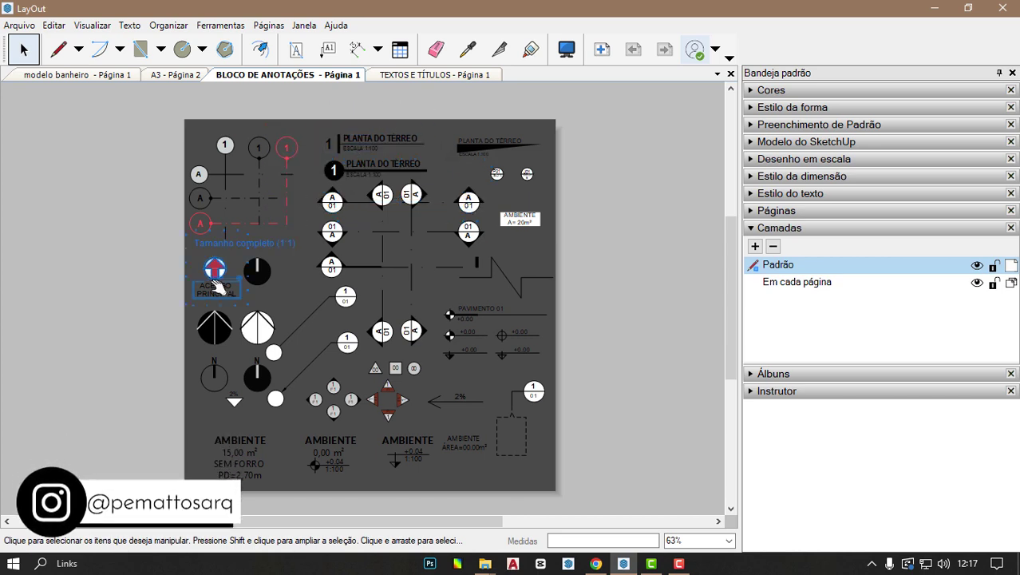
click(262, 275)
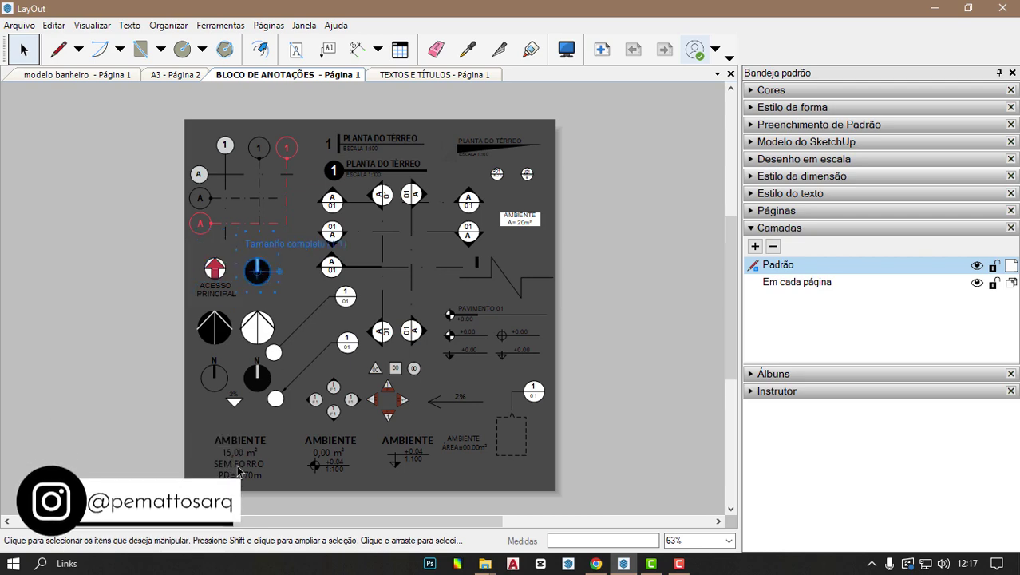
scroll(487, 391, up, 3)
scroll(486, 391, up, 2)
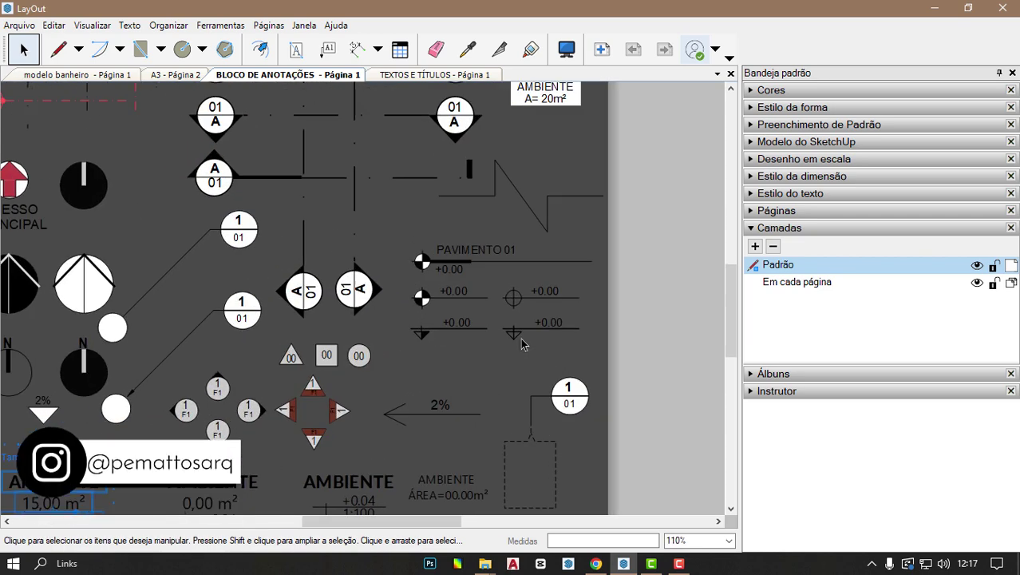
click(521, 334)
scroll(483, 322, down, 3)
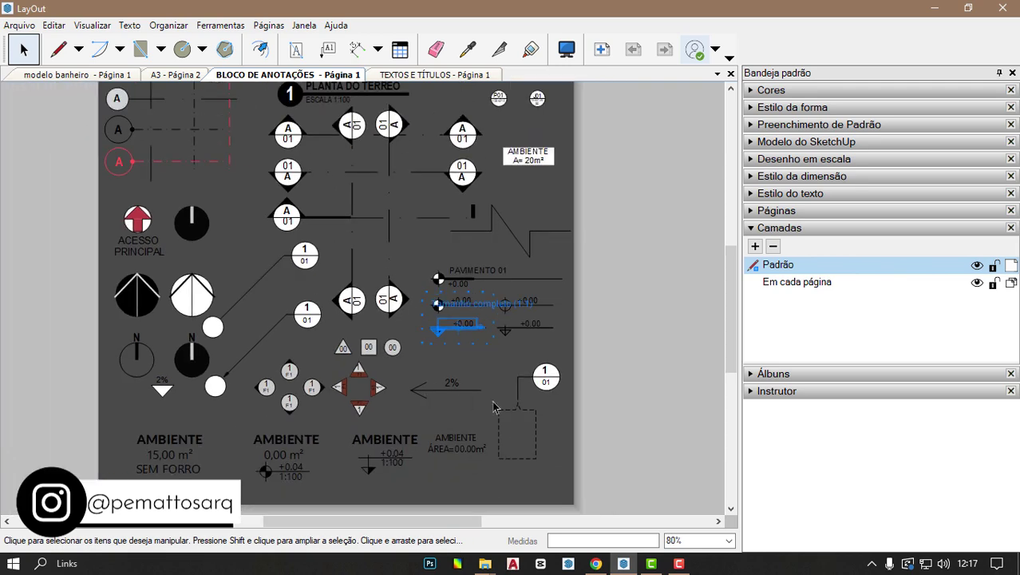
scroll(412, 385, down, 1)
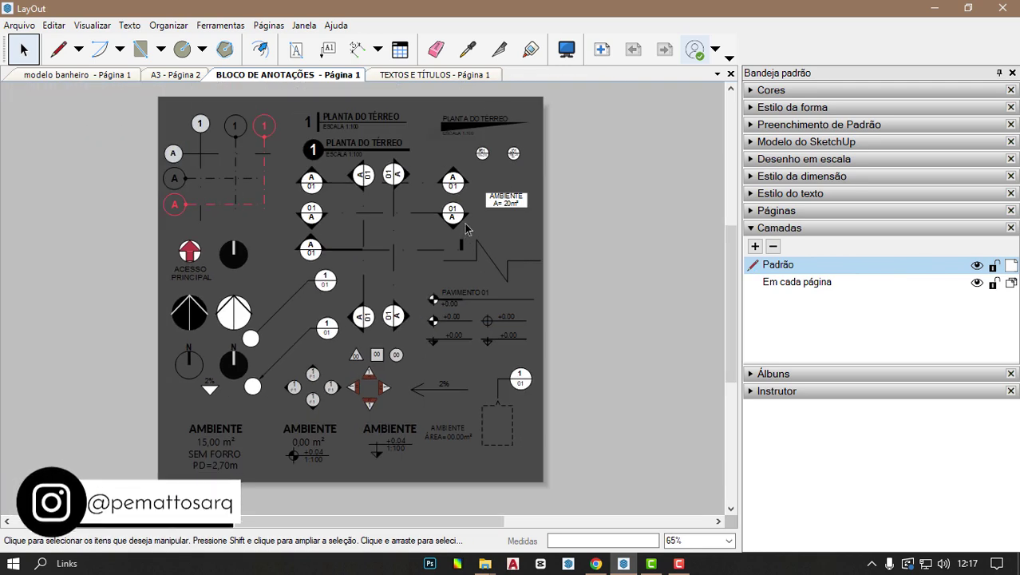
click(426, 75)
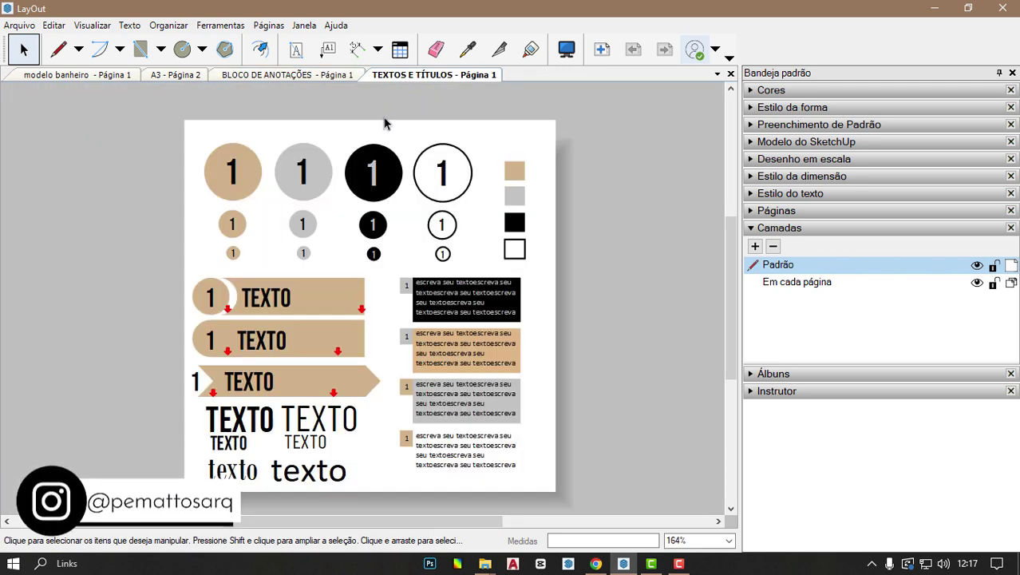
click(292, 75)
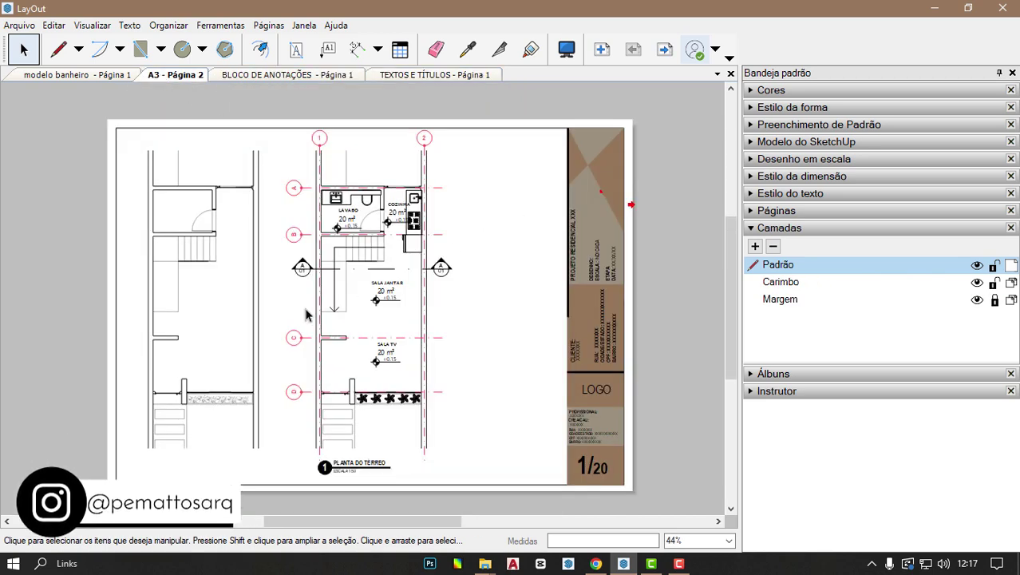
- On the A3 - Página 2 plan, select the PLANTA DO TÉRREO title label
scroll(210, 275, up, 1)
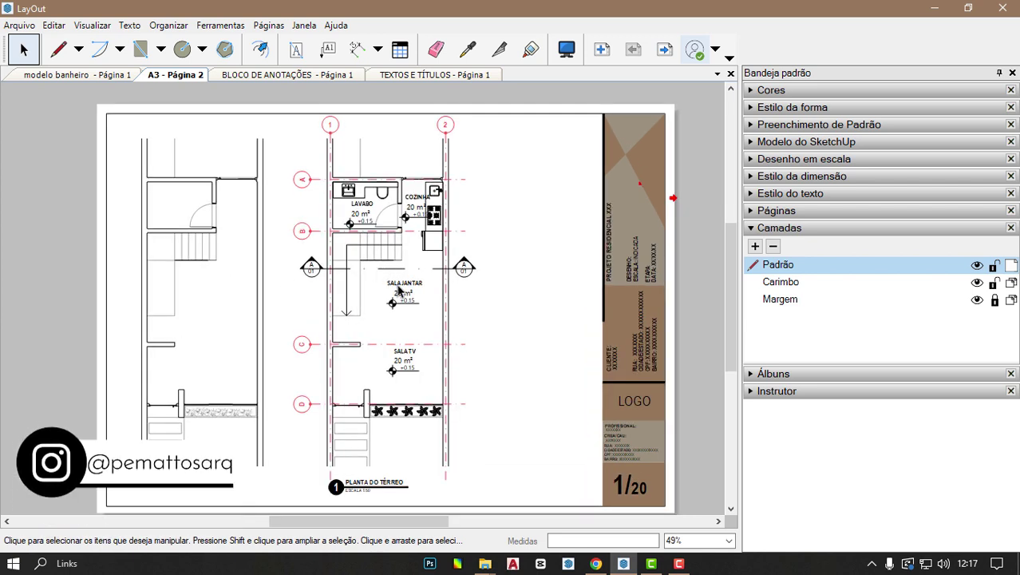
scroll(373, 491, up, 3)
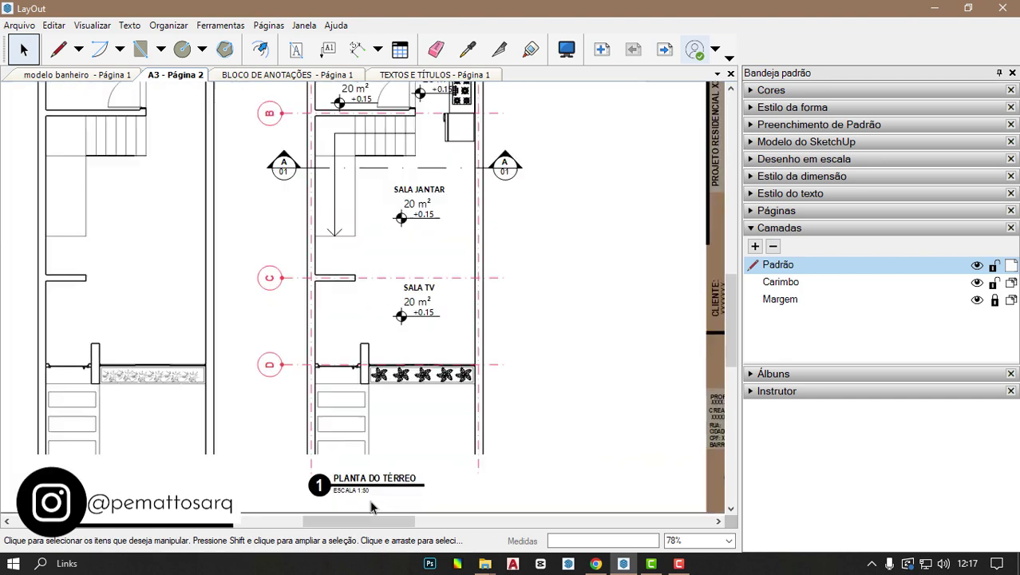
scroll(372, 491, up, 3)
click(344, 487)
- Select the SALA JANTAR room label, shift it right, and return it near its spot
scroll(345, 489, down, 2)
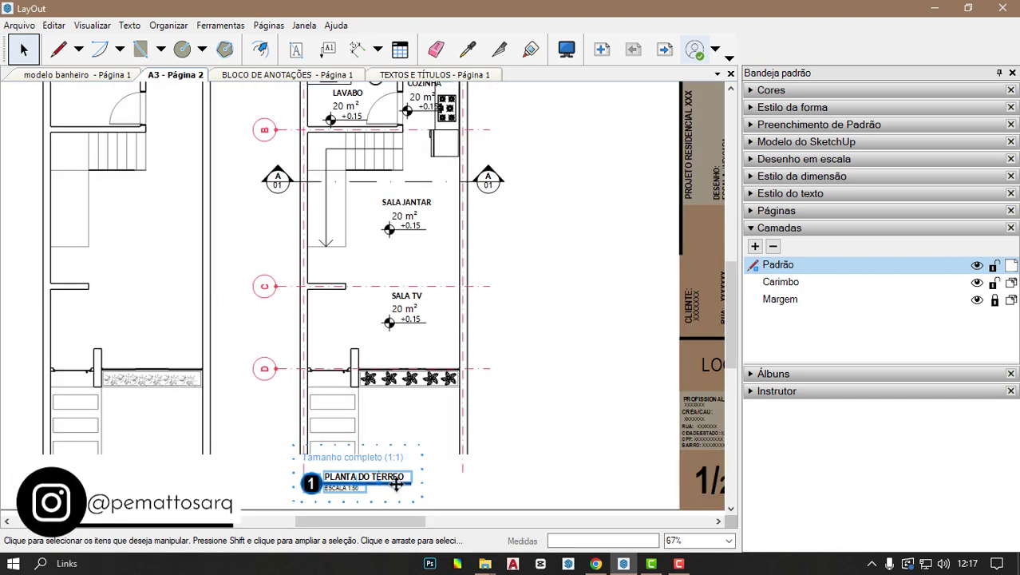
scroll(375, 490, up, 1)
scroll(352, 485, down, 2)
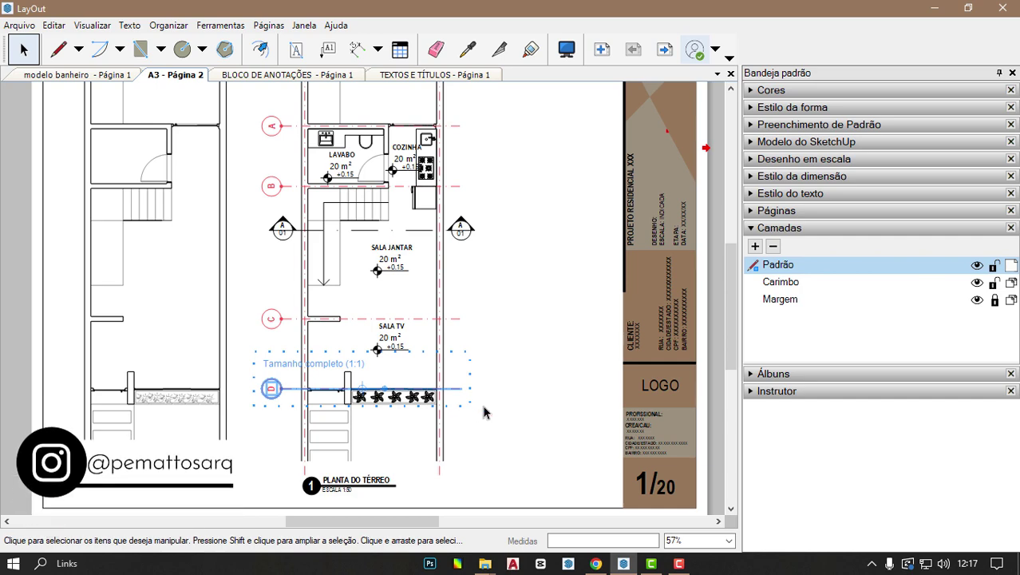
scroll(425, 233, up, 2)
scroll(410, 233, up, 2)
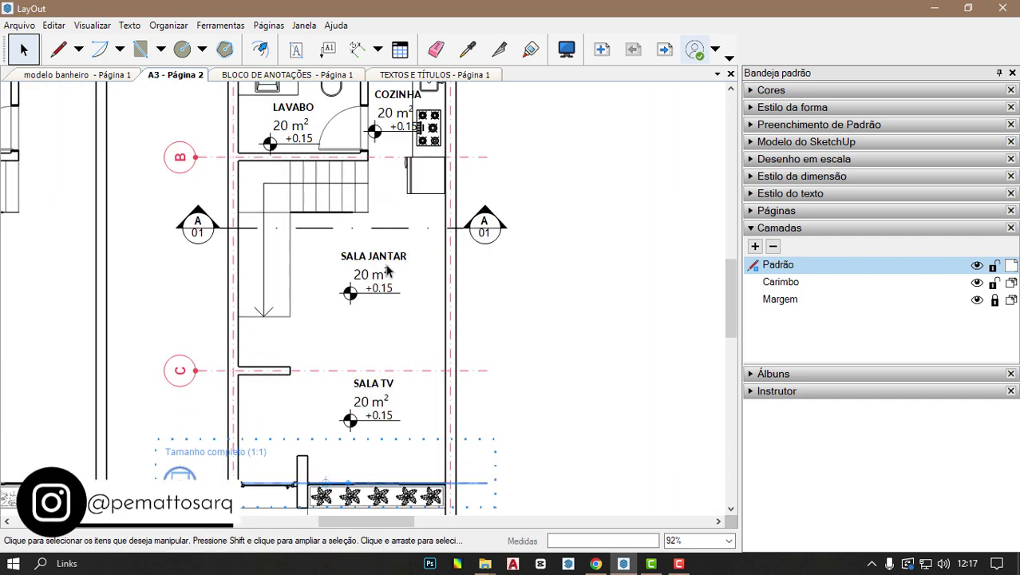
click(371, 273)
drag(371, 273, 490, 274)
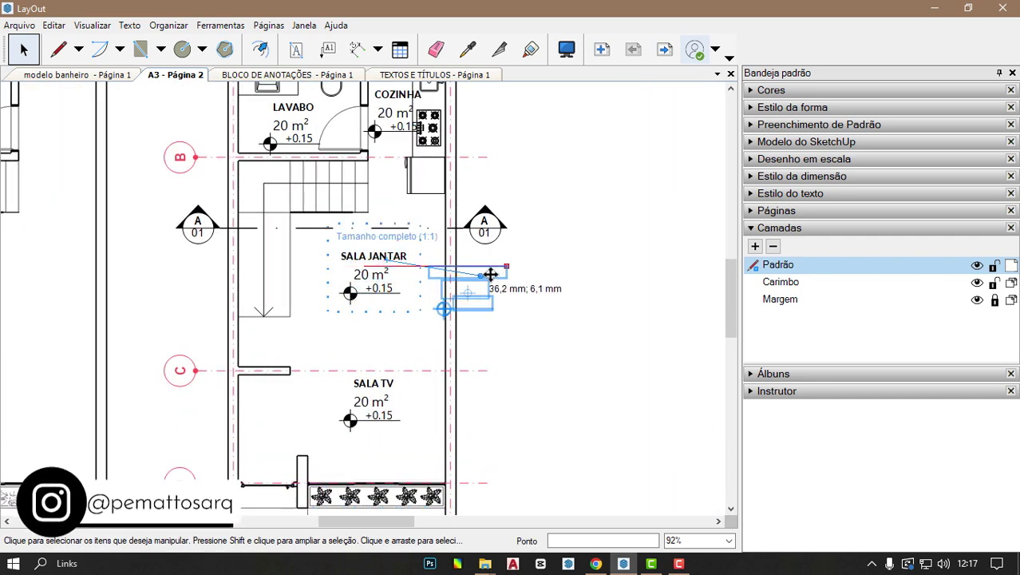
drag(411, 261, 390, 268)
- Select the A-01 section line, then go to the ALBUNS folder in File Explorer
scroll(371, 297, up, 1)
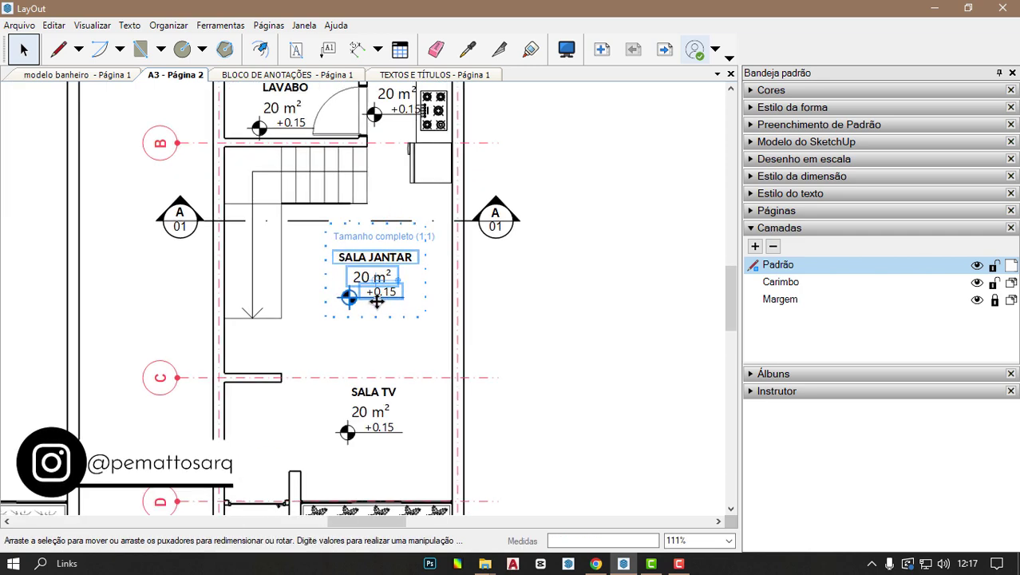
scroll(351, 291, up, 1)
scroll(351, 303, down, 2)
scroll(319, 280, down, 2)
scroll(292, 259, up, 1)
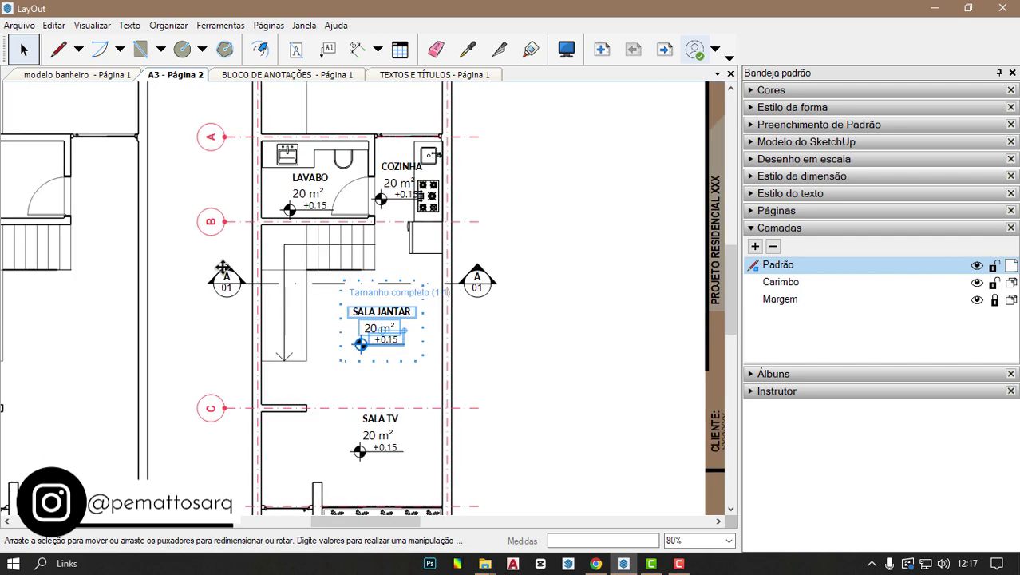
click(477, 280)
scroll(388, 401, down, 2)
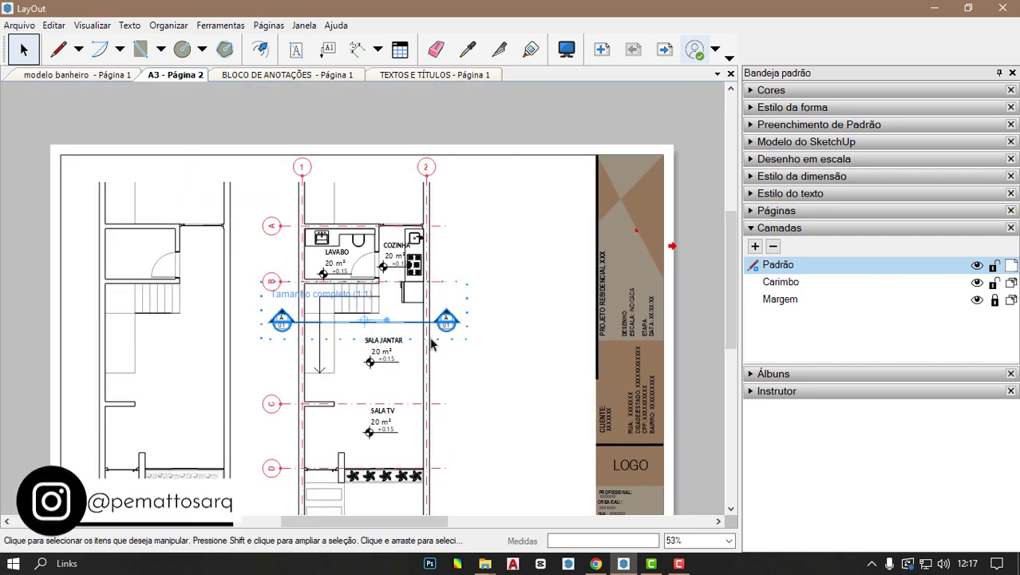
click(484, 564)
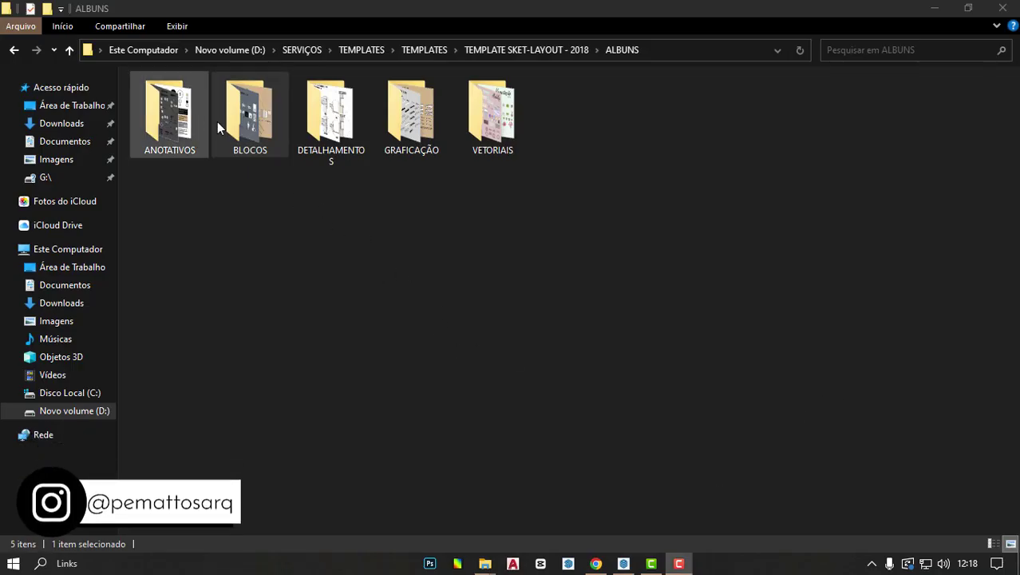
- Open BLOCOS, select all 19 block files, and view ACAD.layout's gym block sheet in LayOut
double_click(257, 126)
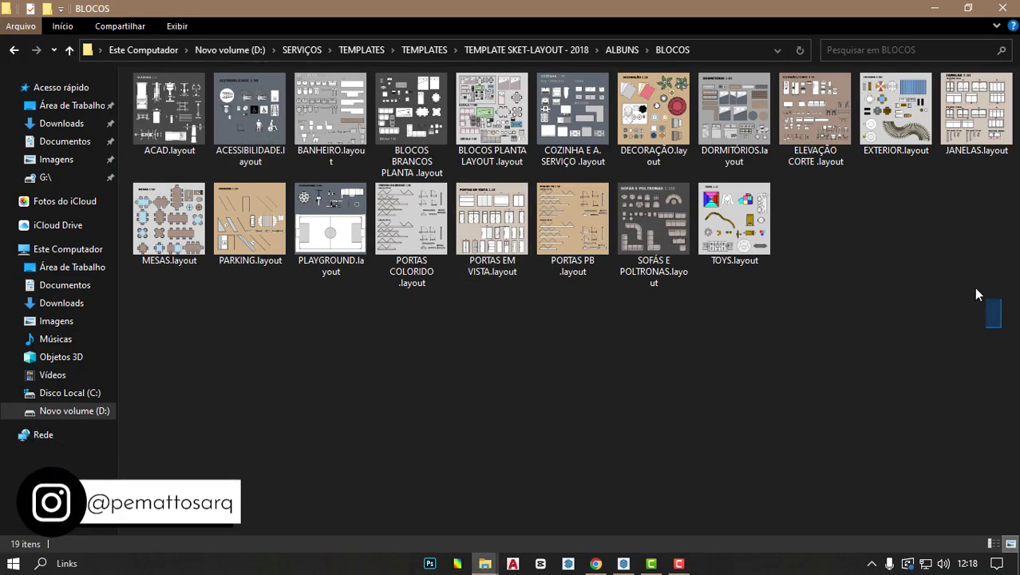
drag(975, 295, 127, 72)
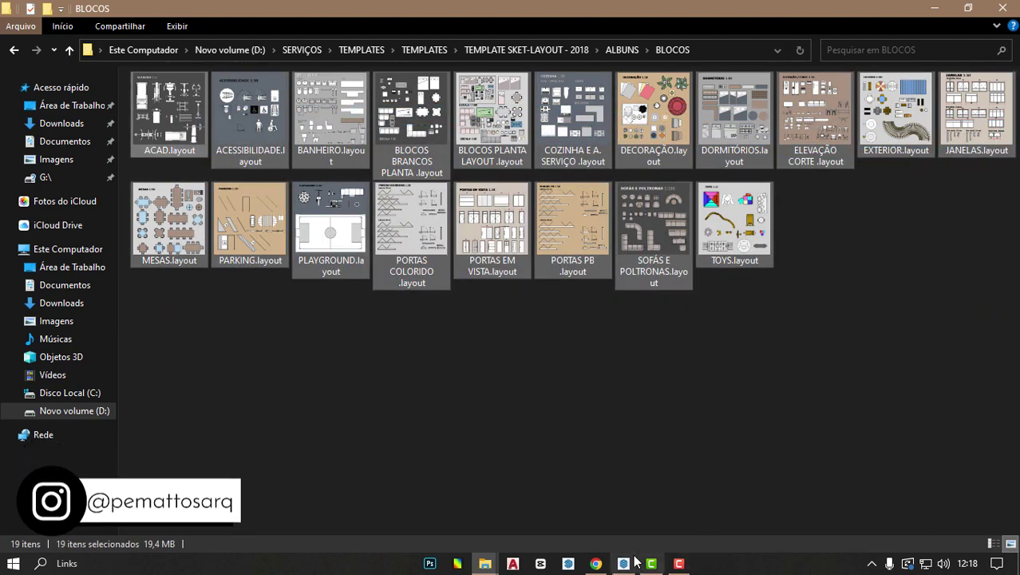
click(634, 563)
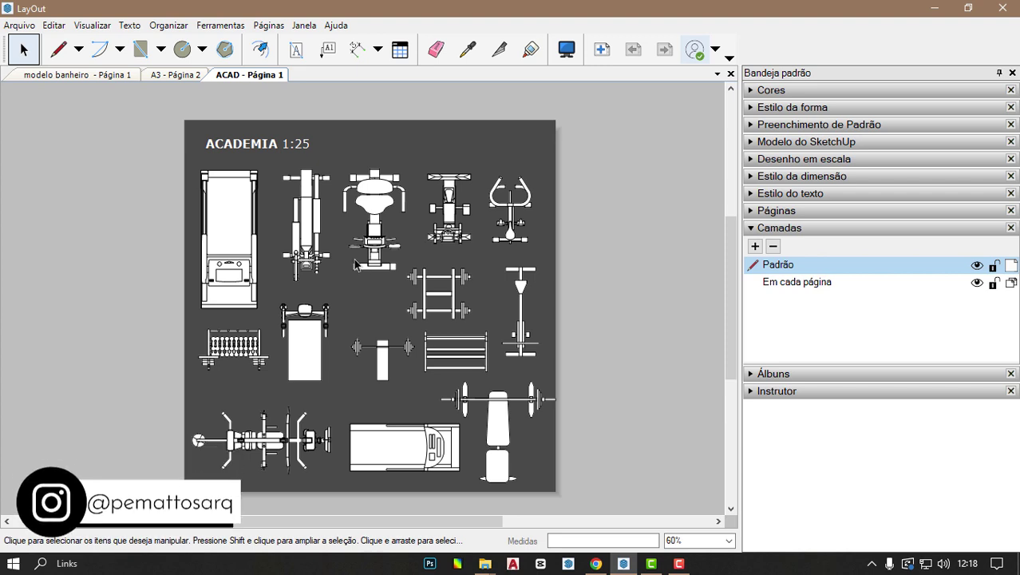
- Move the block onto A3 - Página 2, placing it to the right of the plan
click(223, 231)
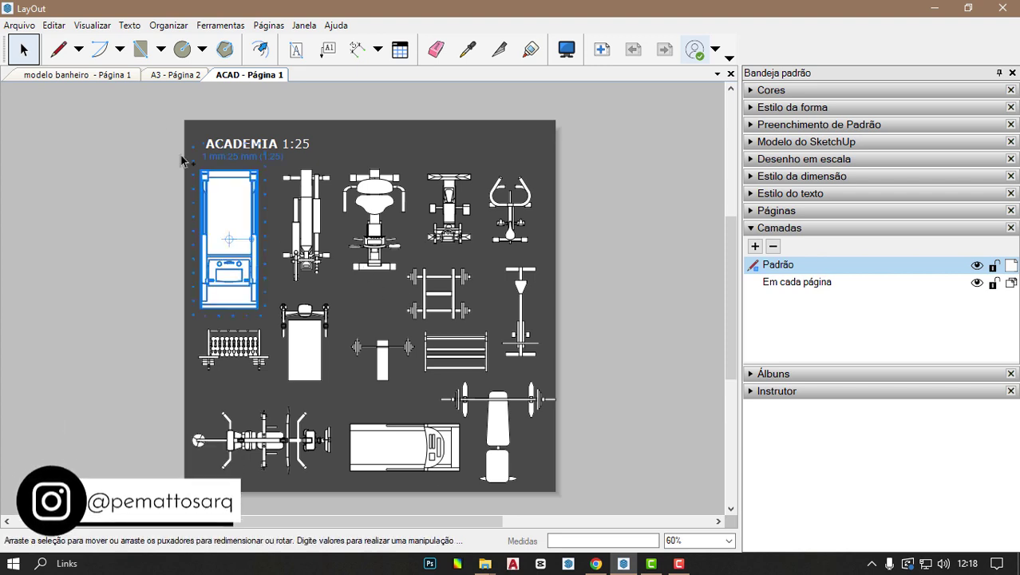
click(102, 75)
click(172, 75)
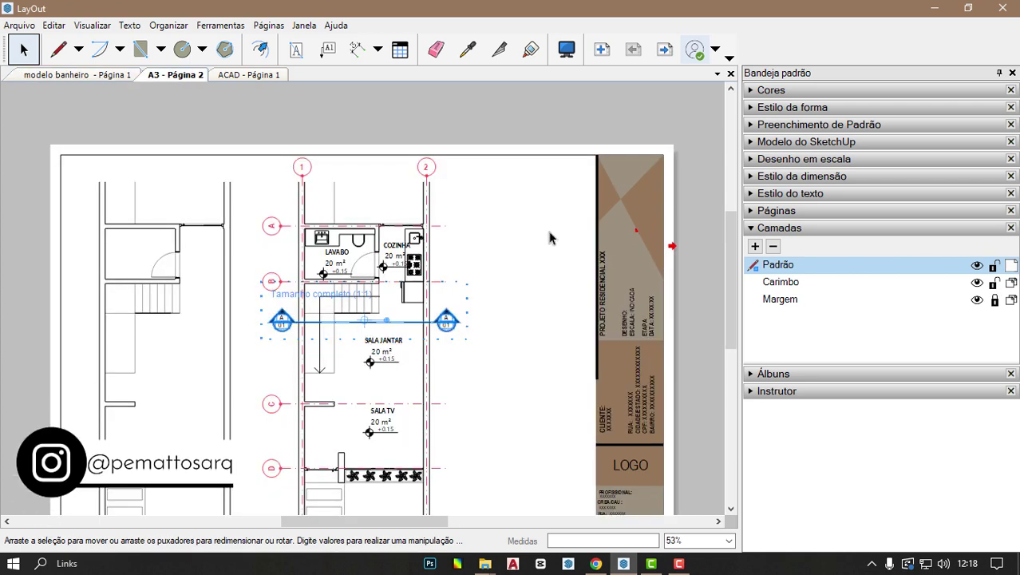
drag(101, 198, 527, 235)
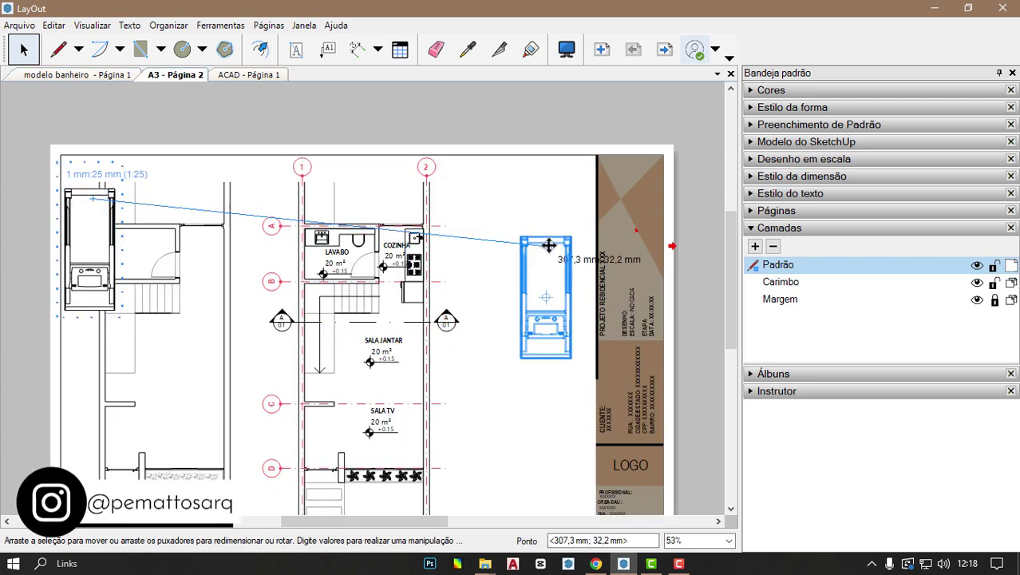
- Rotate the fixture block -90° and set its scale to 1mm:50mm (1:50)
right_click(482, 244)
click(533, 268)
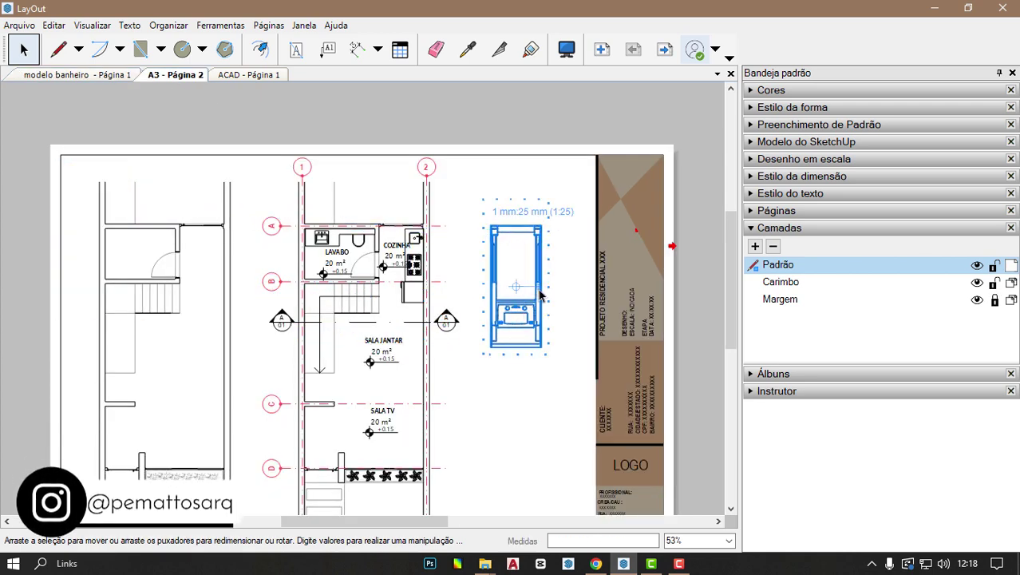
drag(540, 293, 515, 352)
right_click(513, 287)
mouse_move(591, 496)
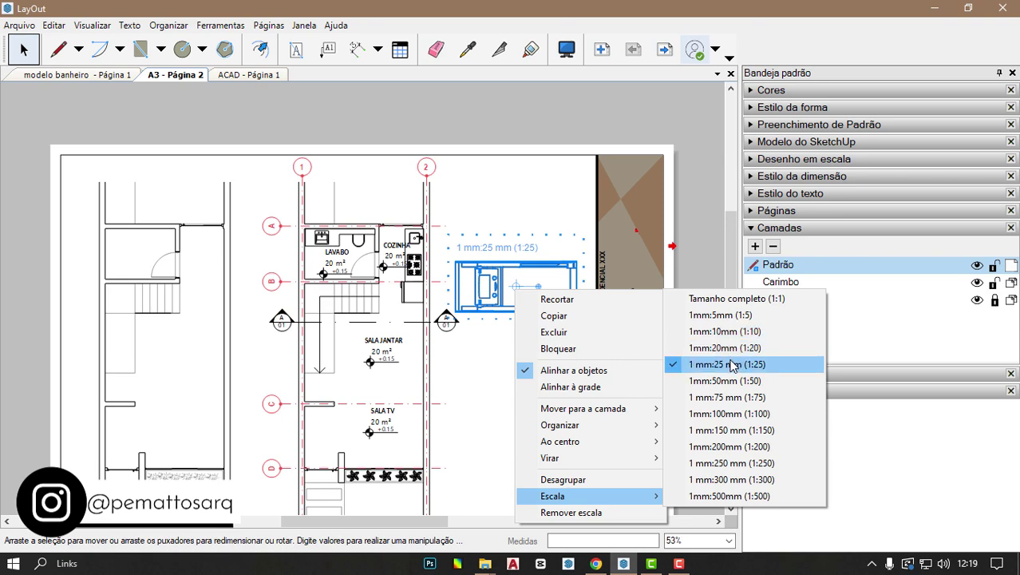
click(728, 379)
scroll(564, 342, up, 2)
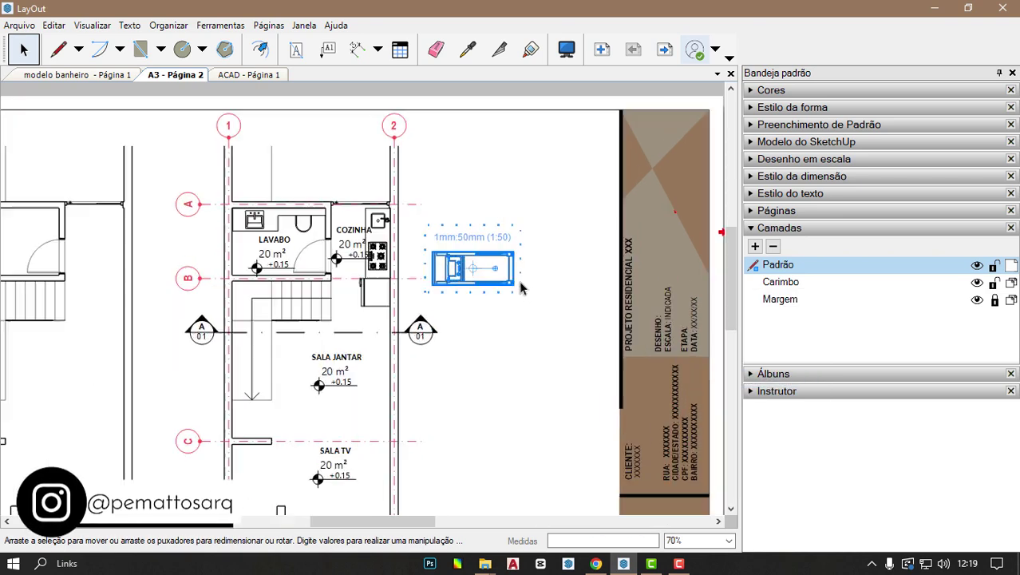
scroll(550, 272, up, 2)
click(550, 281)
scroll(523, 431, down, 2)
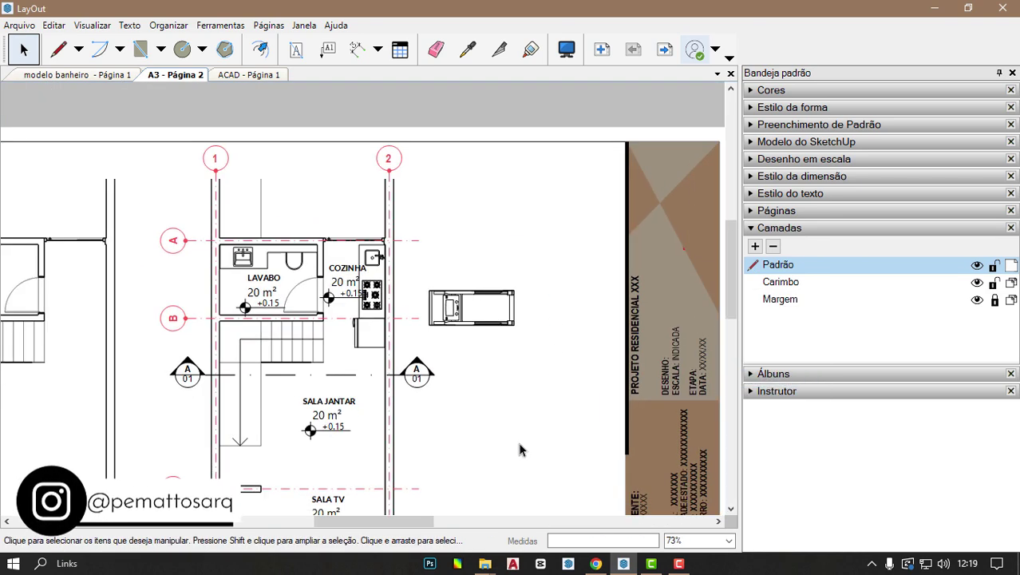
click(492, 564)
- Go up to ALBUNS, open DETALHAMENTOS, and select then clear its 19 detail files
click(608, 517)
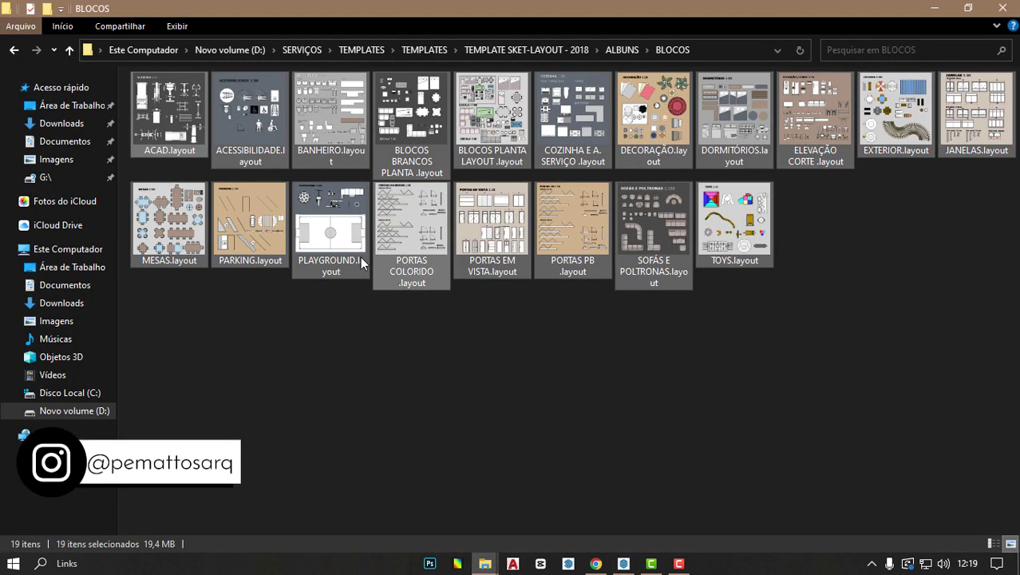
click(559, 49)
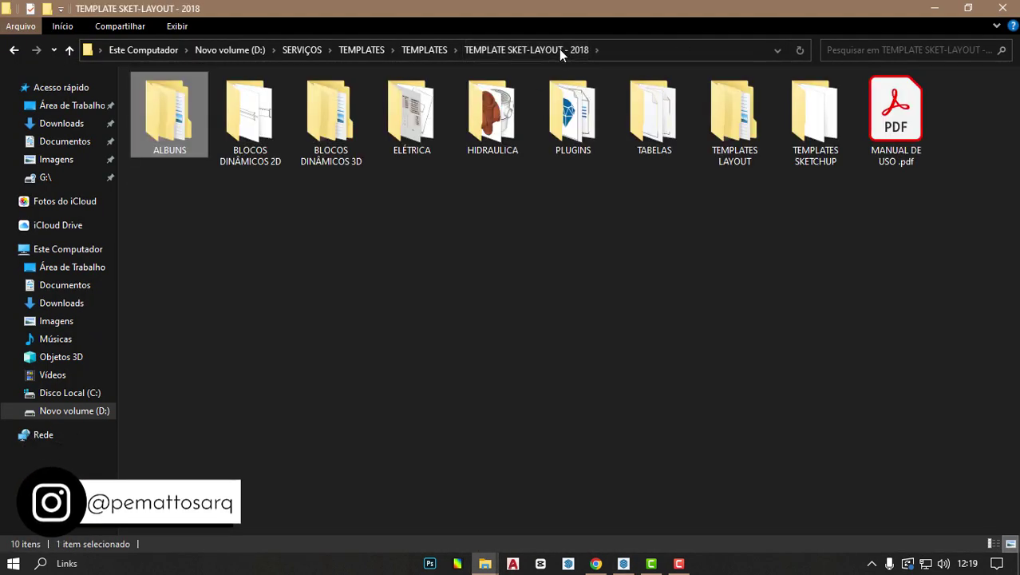
double_click(162, 118)
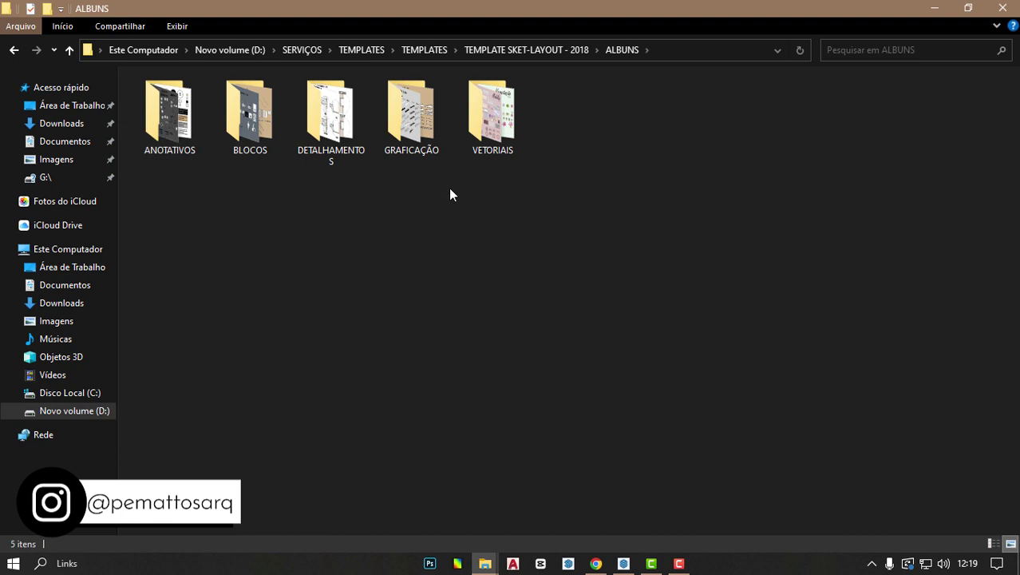
double_click(351, 119)
drag(999, 308, 165, 99)
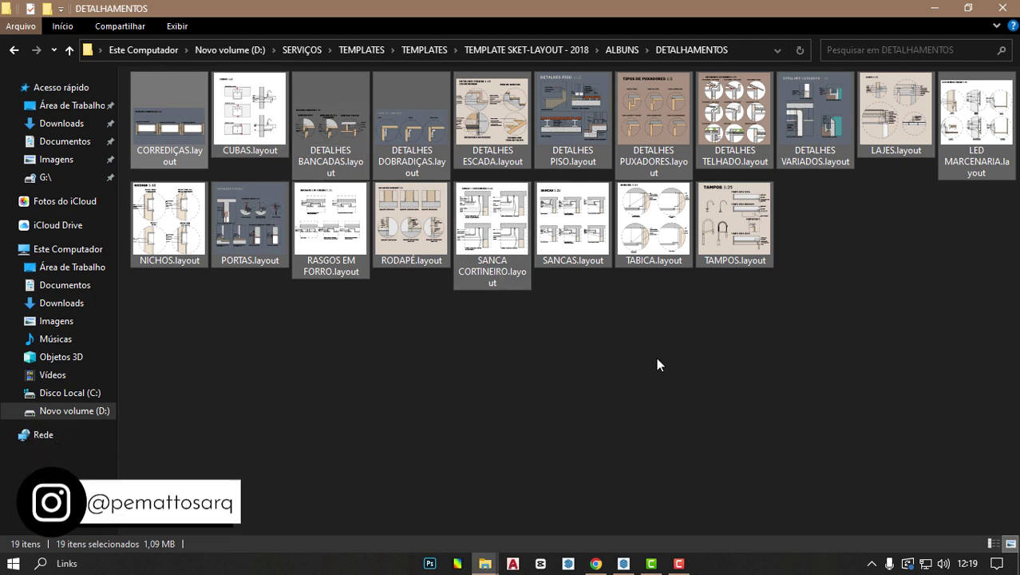
click(601, 339)
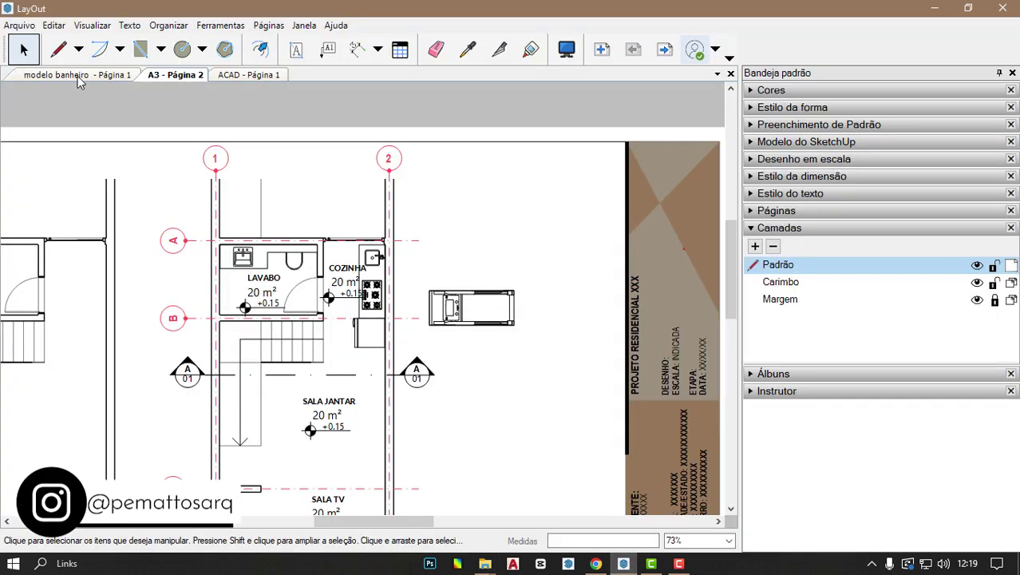
- Show modelo banheiro - Página 1 and zoom through bathroom details 01, 02 and 03
click(80, 75)
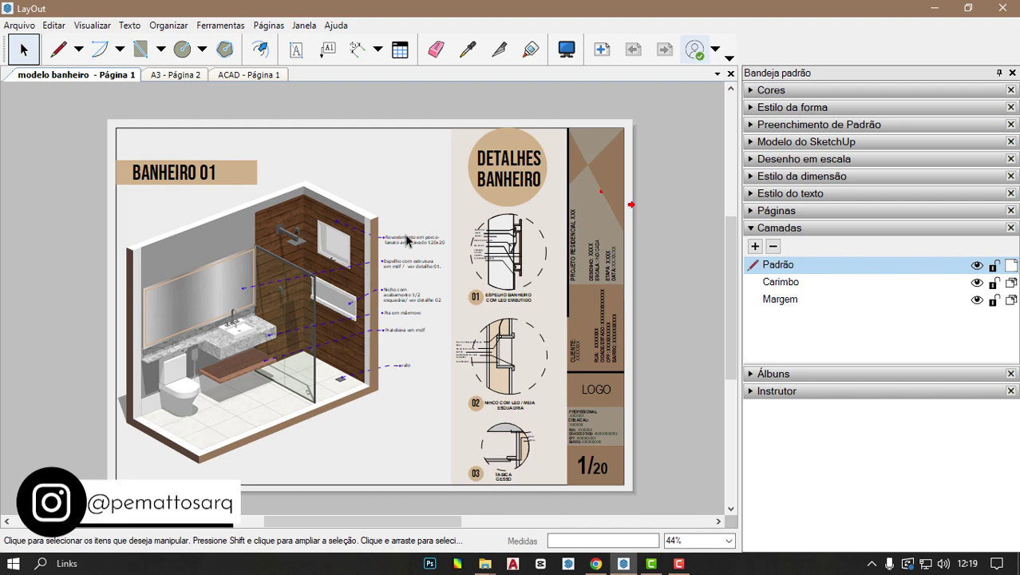
scroll(627, 405, up, 2)
scroll(558, 359, up, 2)
click(505, 304)
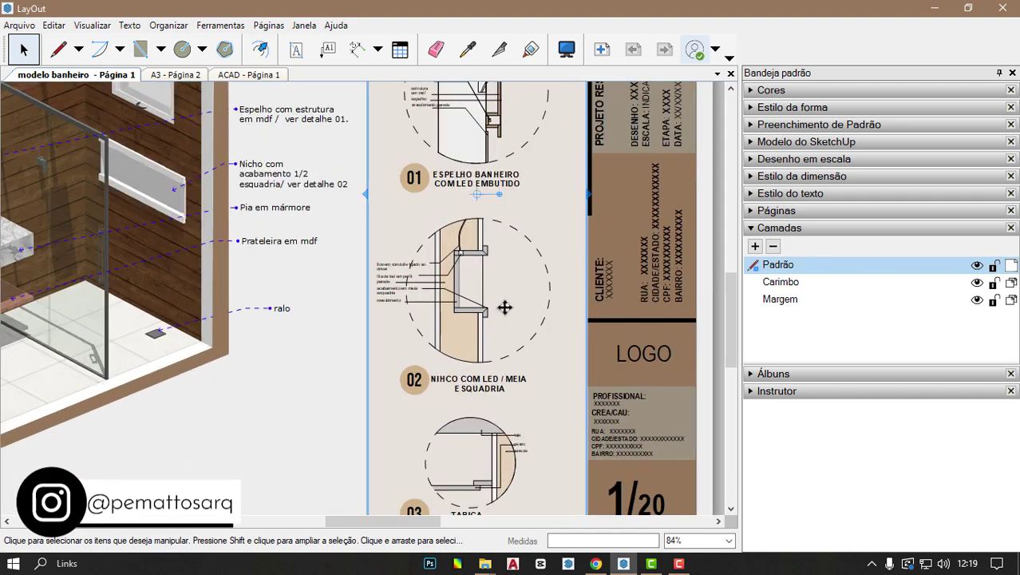
scroll(474, 457, down, 1)
scroll(447, 263, up, 2)
scroll(399, 279, up, 2)
scroll(385, 288, up, 2)
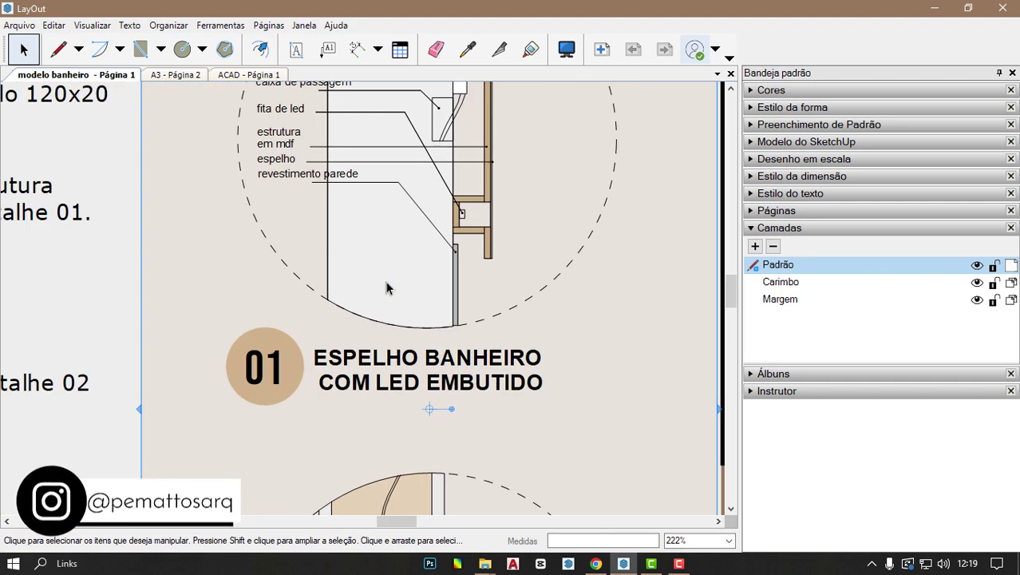
scroll(414, 338, down, 1)
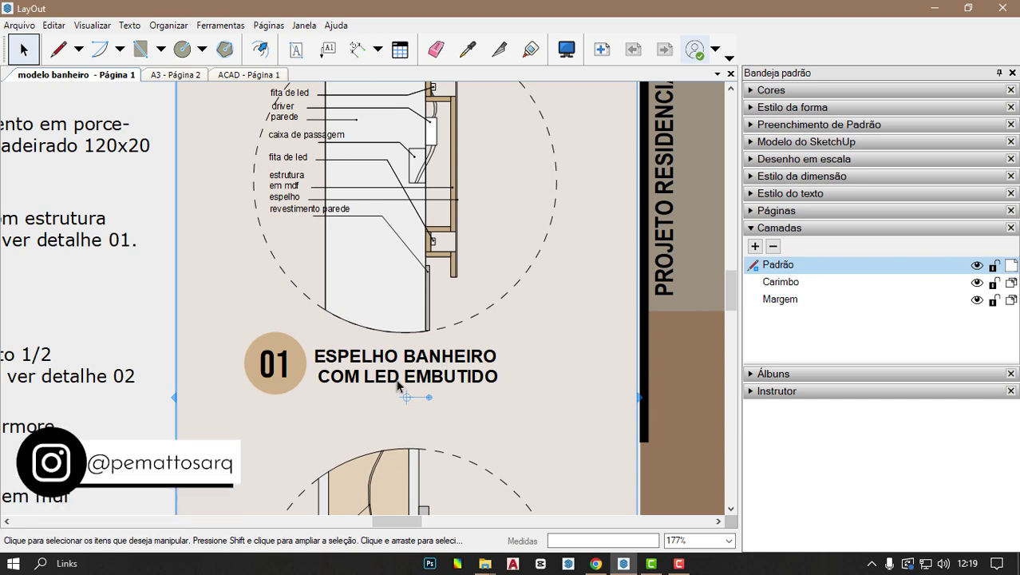
scroll(423, 271, down, 2)
scroll(423, 271, down, 2)
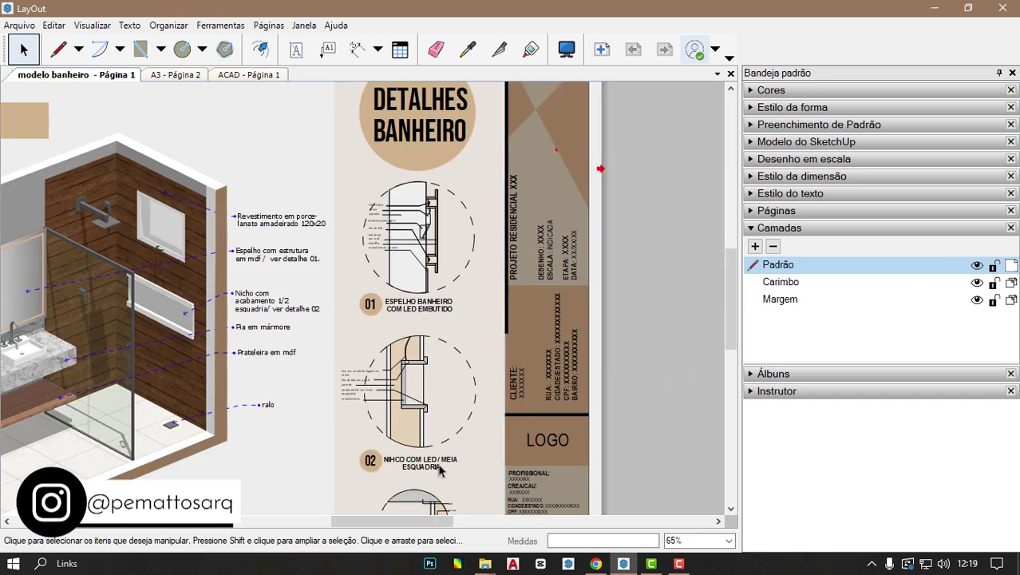
scroll(438, 471, up, 2)
scroll(447, 455, up, 1)
scroll(460, 435, up, 1)
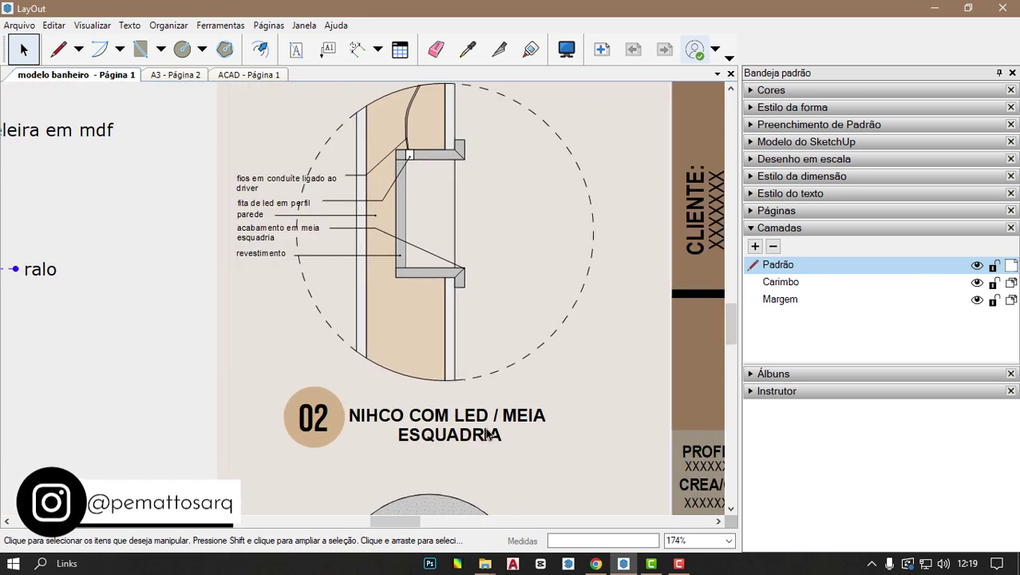
scroll(471, 375, down, 2)
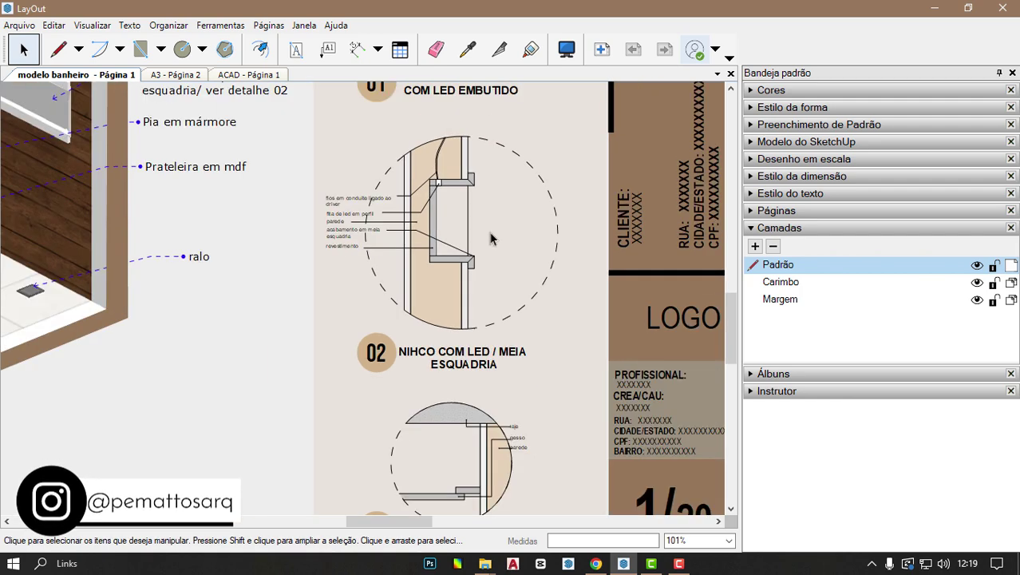
scroll(489, 444, down, 1)
scroll(459, 341, up, 2)
scroll(459, 342, up, 1)
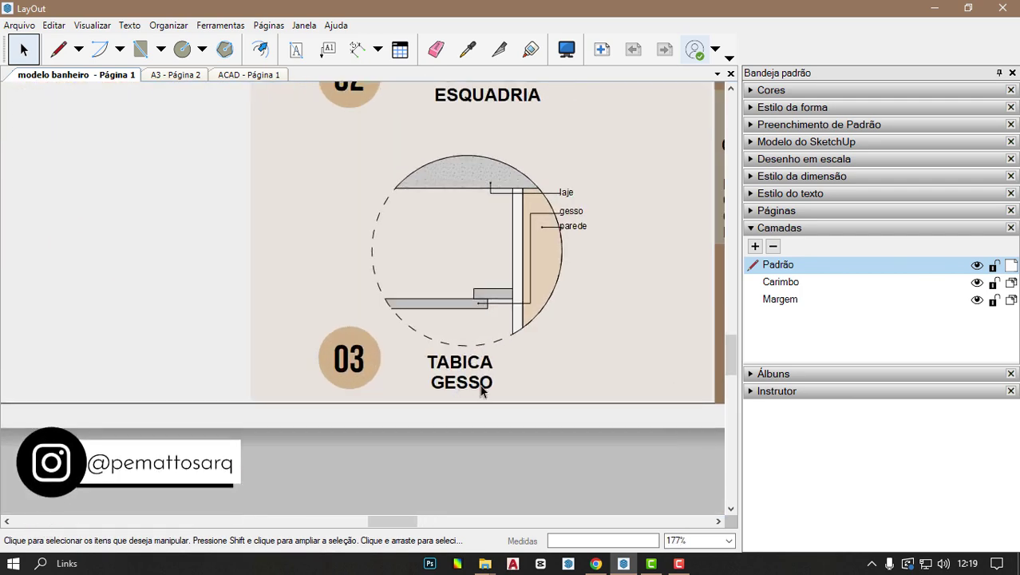
scroll(490, 457, down, 2)
scroll(496, 456, down, 2)
scroll(496, 456, down, 1)
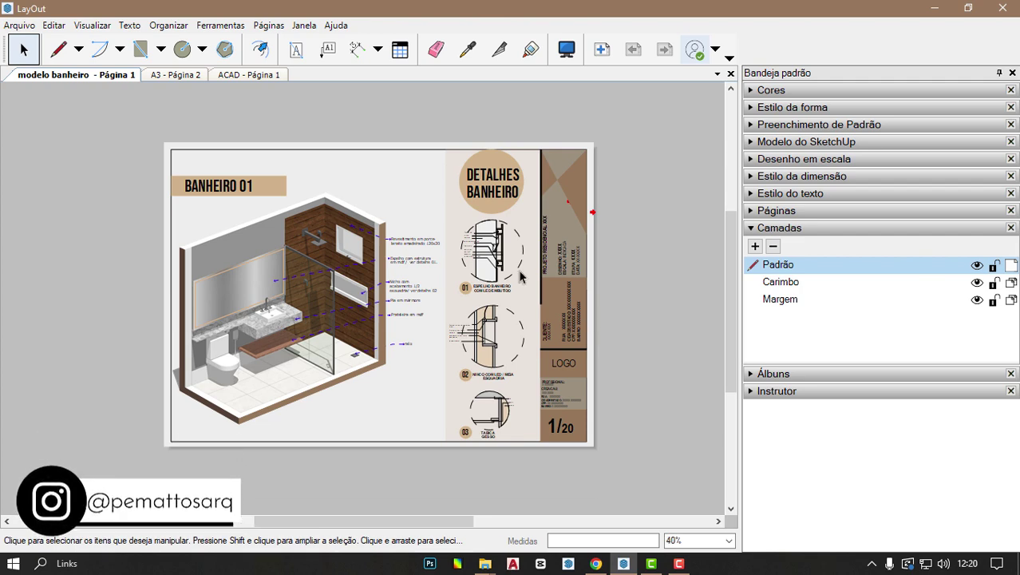
- Drag detail 01, the 1:10 LED mirror section, off the sheet to the right
scroll(519, 275, up, 1)
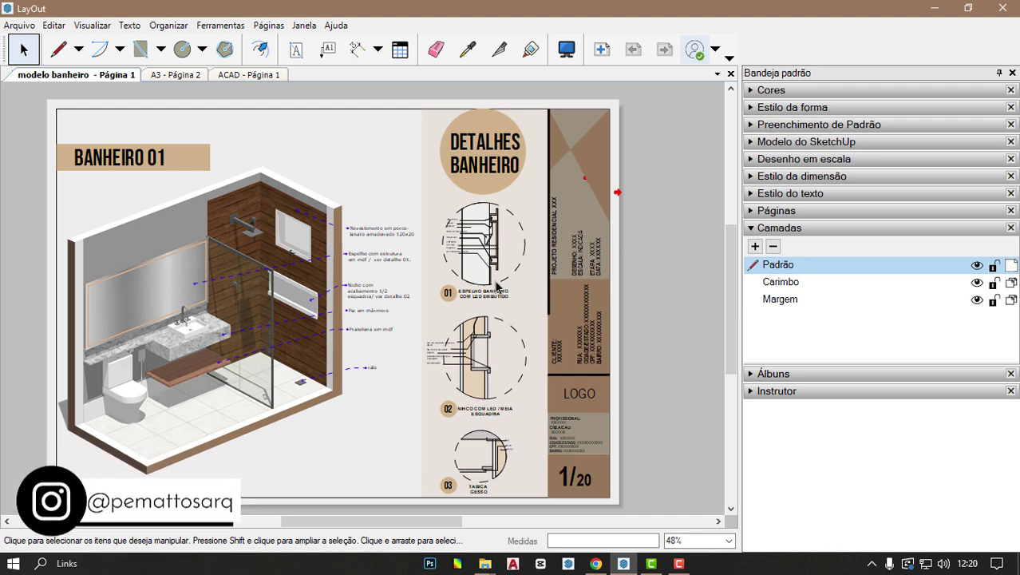
scroll(272, 276, down, 2)
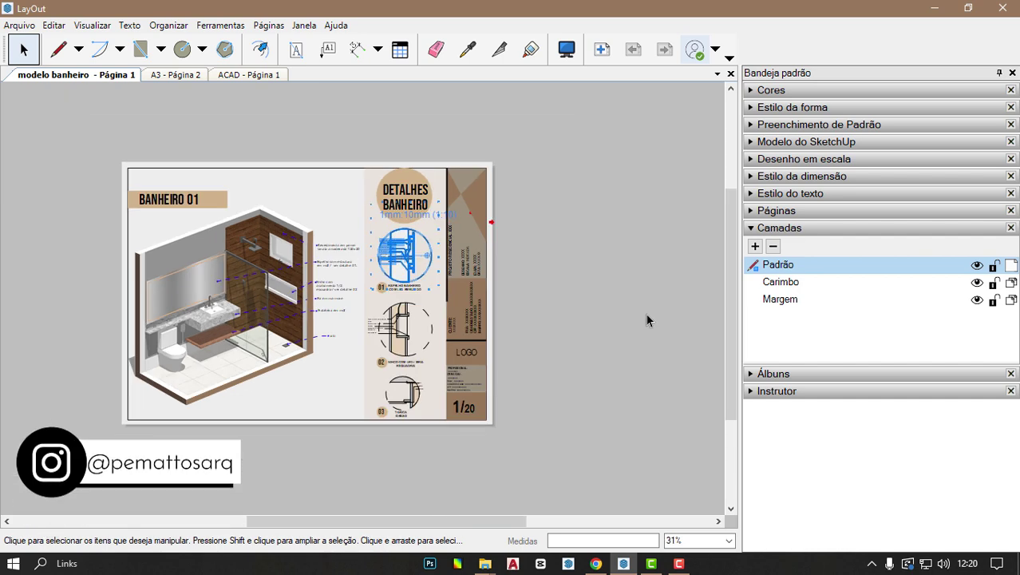
scroll(645, 312, up, 1)
drag(330, 257, 568, 275)
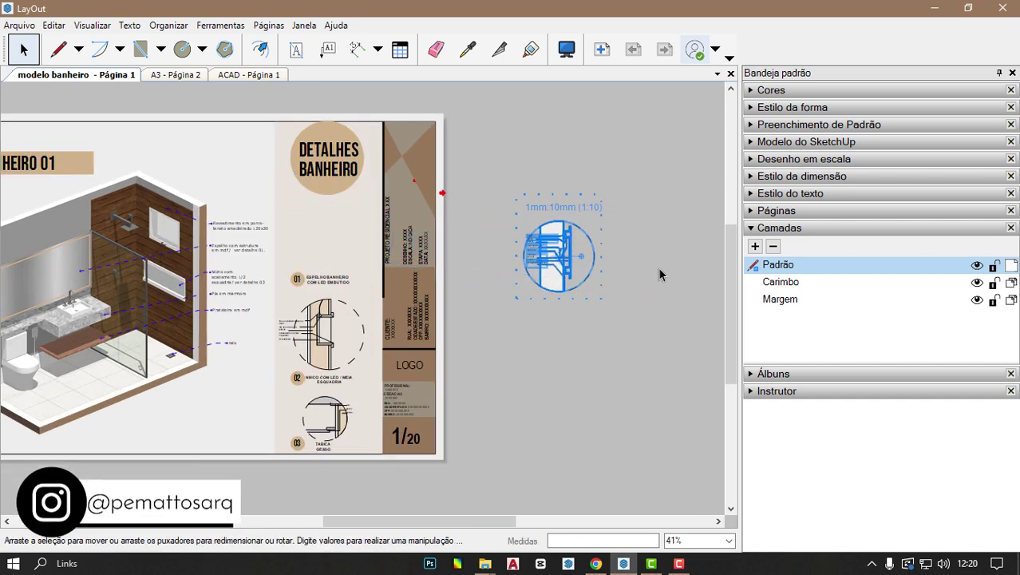
scroll(646, 263, up, 2)
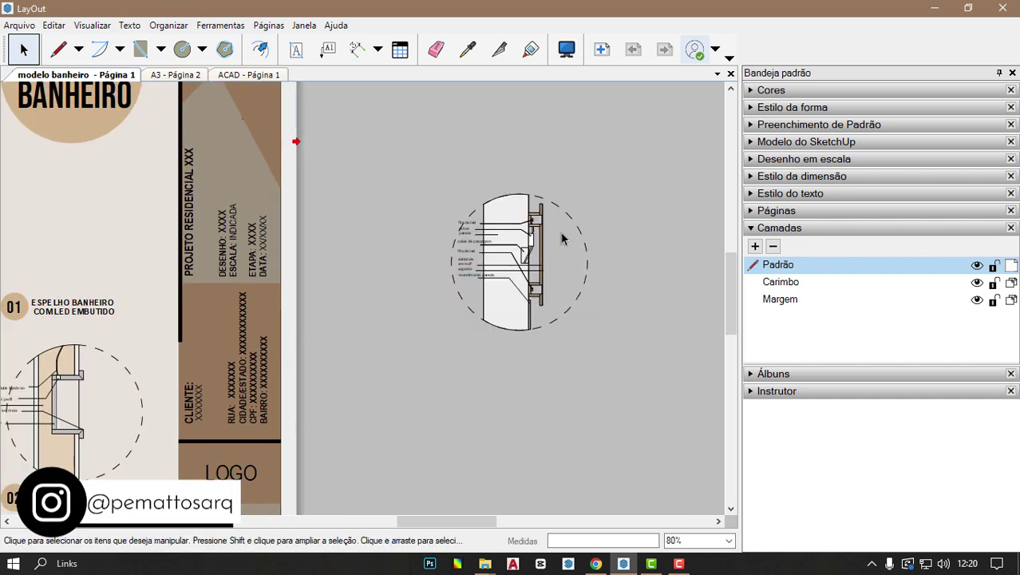
scroll(598, 239, up, 1)
scroll(582, 279, down, 2)
scroll(571, 310, up, 1)
scroll(572, 310, down, 2)
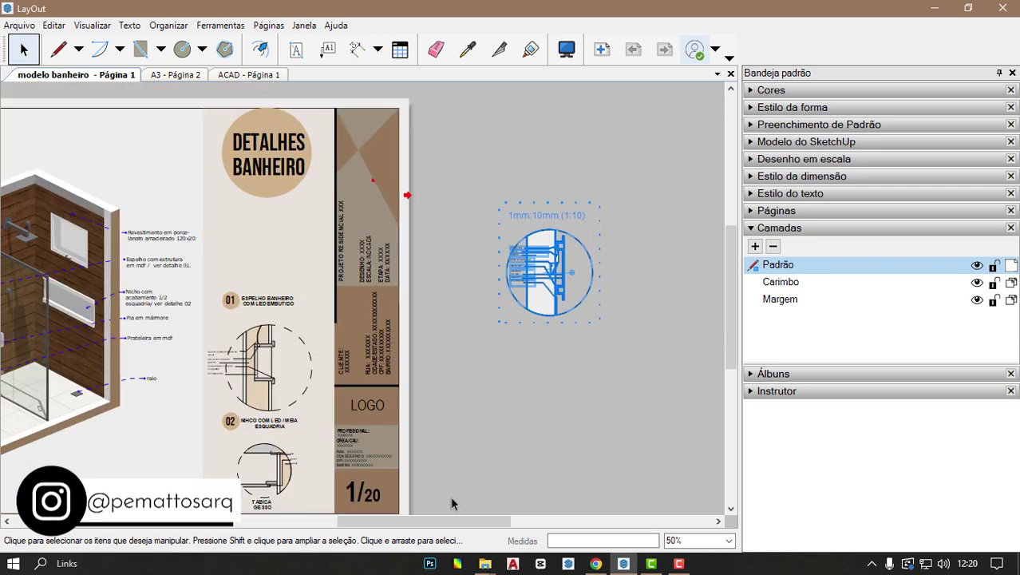
- In the DETALHAMENTOS window, deselect the SANCAS file, then switch to the GRAFICAÇÃO window
click(615, 525)
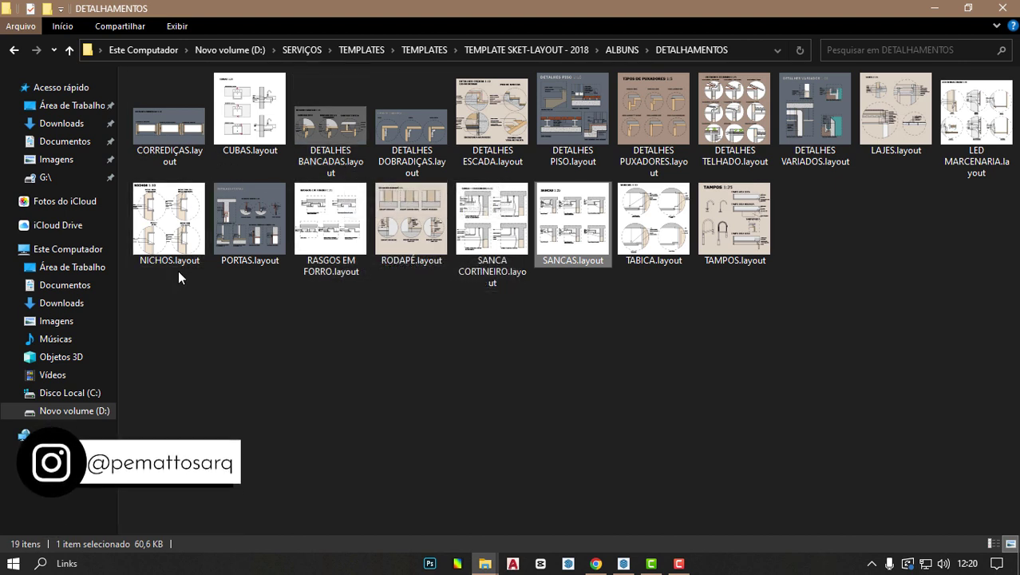
click(658, 352)
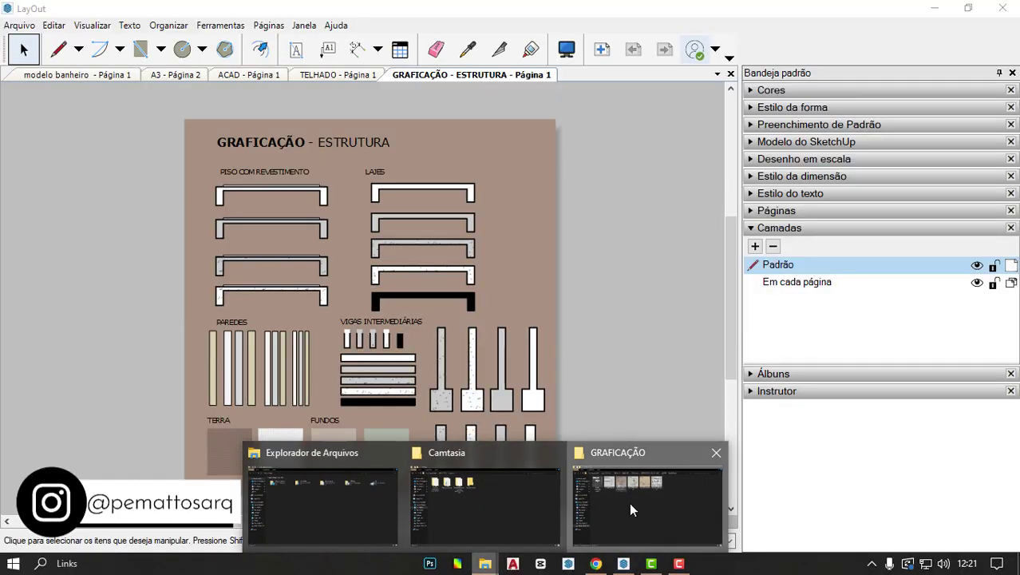
click(629, 502)
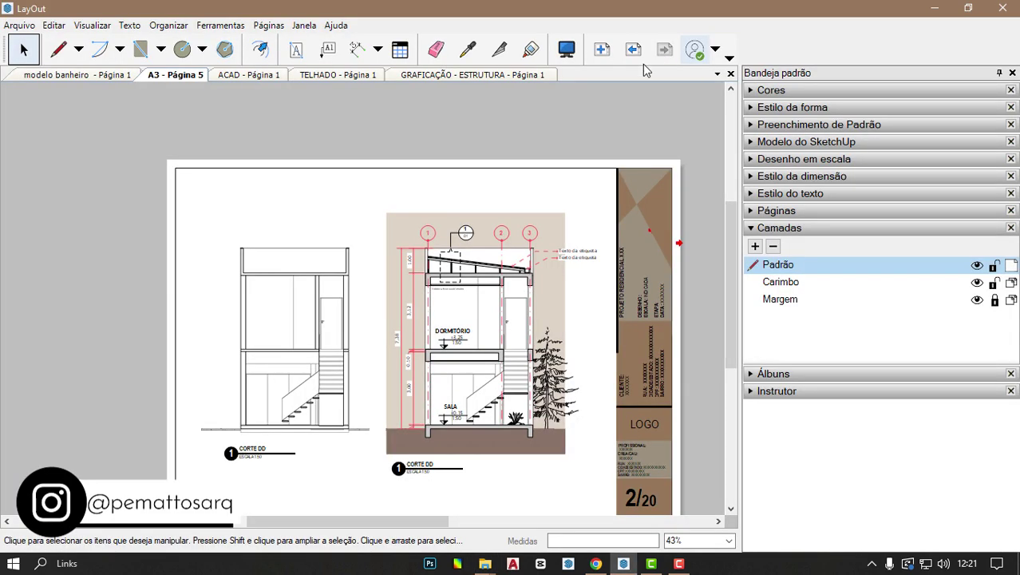
- Move the slab between the floors onto the left CORTE DD section at floor level
scroll(669, 407, up, 1)
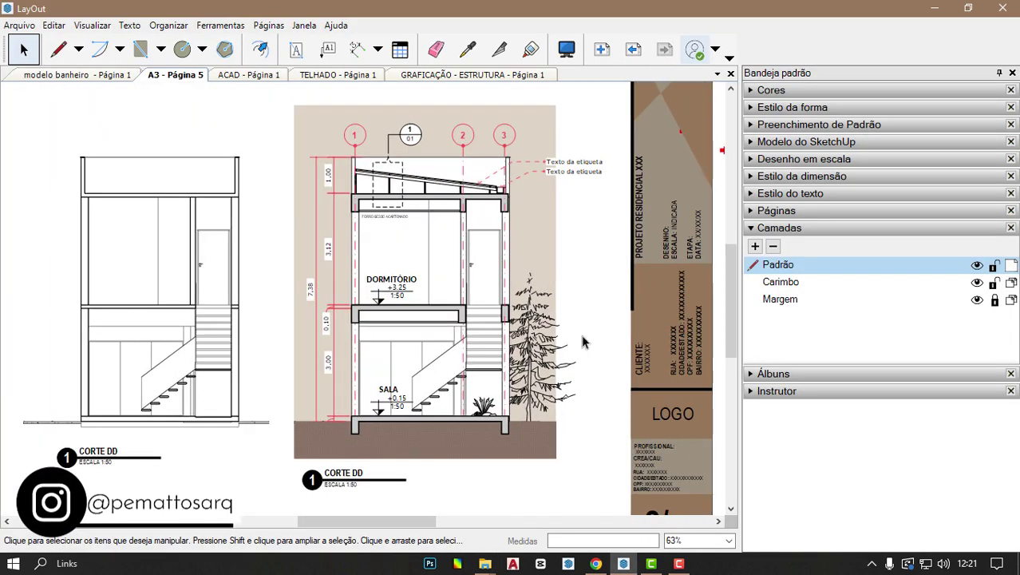
scroll(648, 342, down, 2)
scroll(479, 327, up, 3)
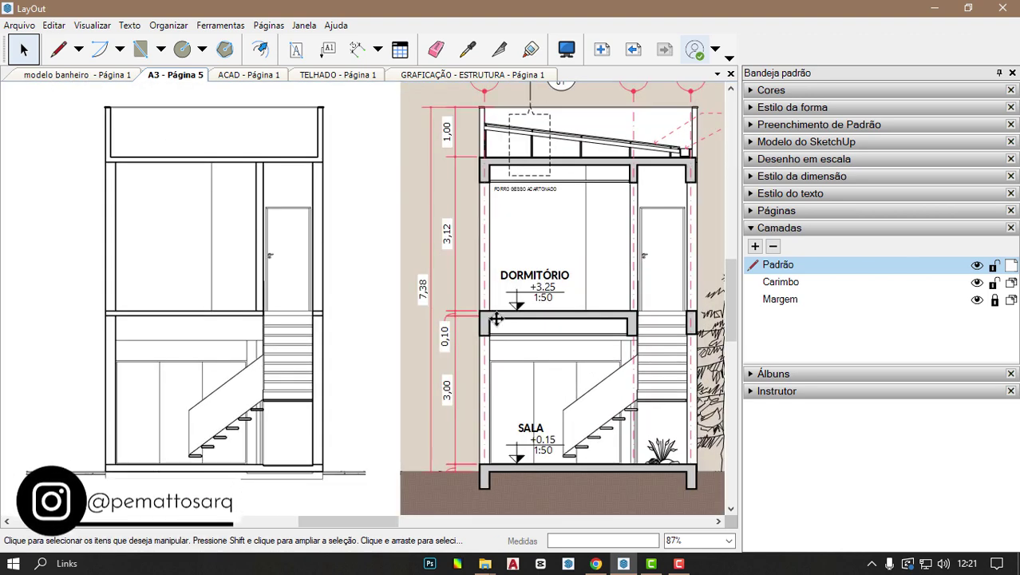
click(483, 332)
scroll(479, 333, up, 2)
drag(458, 315, 154, 317)
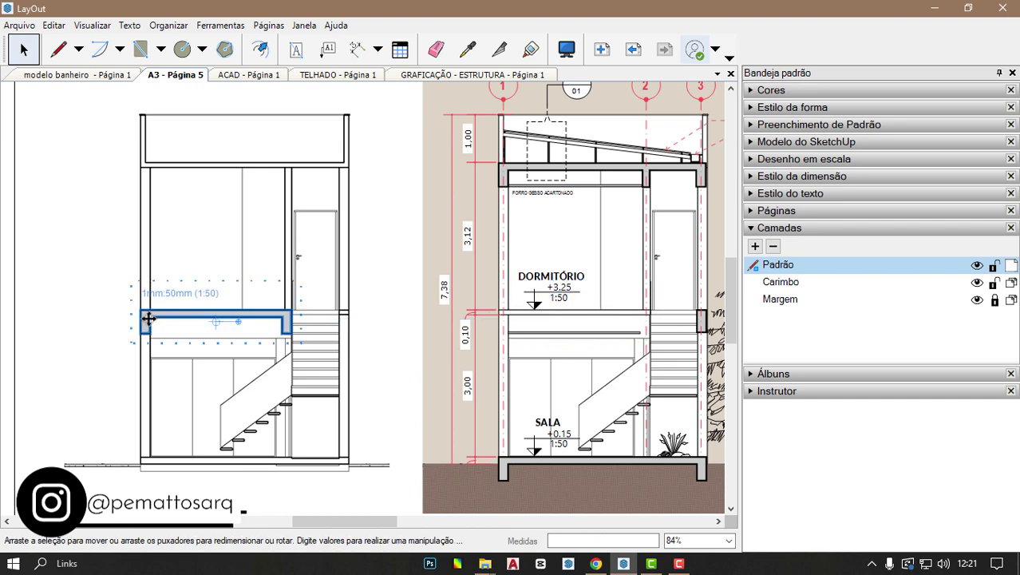
scroll(330, 324, up, 3)
scroll(303, 325, down, 3)
scroll(342, 326, up, 2)
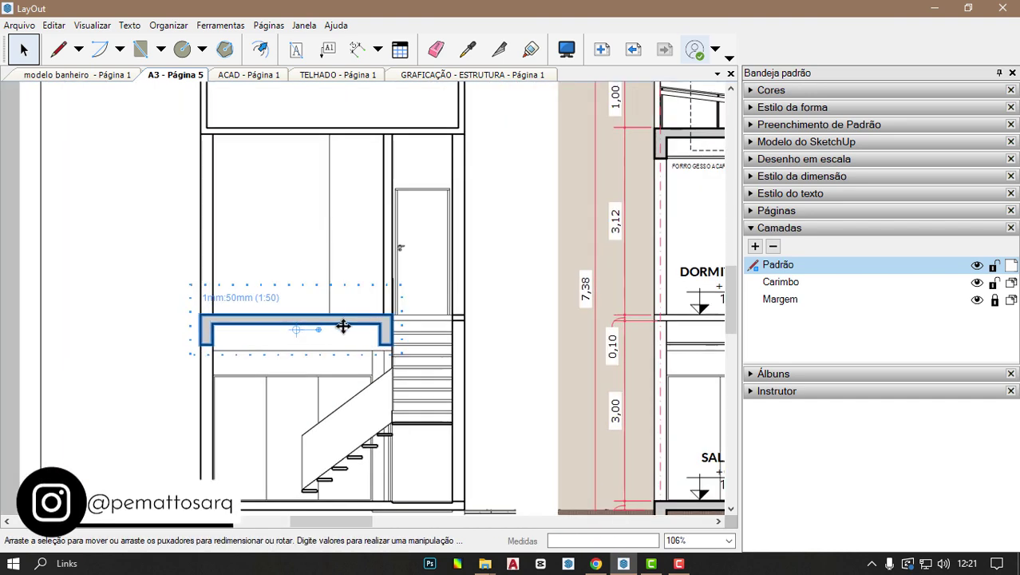
click(314, 339)
scroll(316, 340, down, 3)
scroll(353, 337, up, 3)
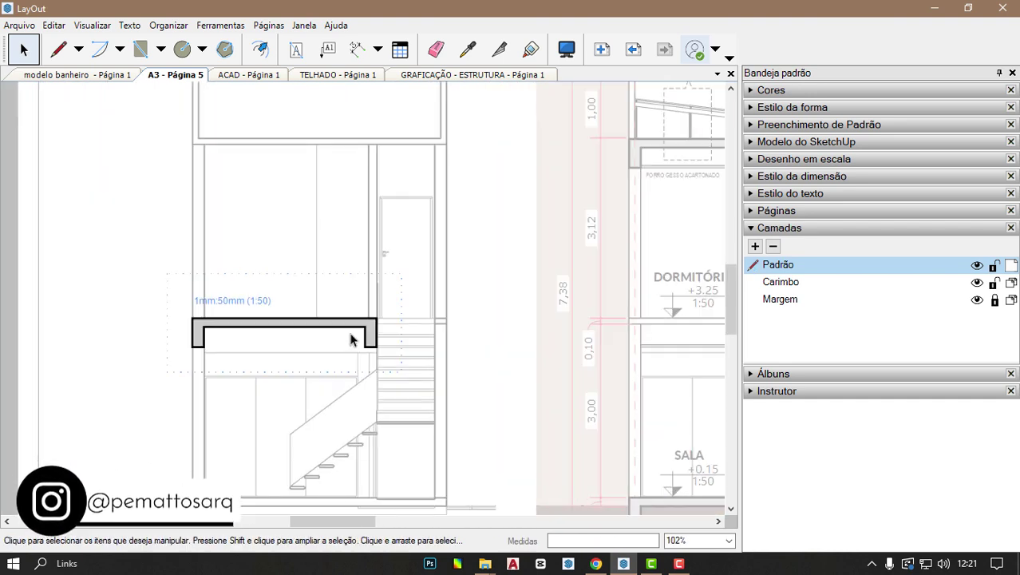
scroll(377, 333, up, 3)
- Select the slab and shorten its legs by raising their bottom points
click(377, 333)
scroll(377, 333, up, 1)
mouse_move(339, 267)
mouse_down()
mouse_move(389, 350)
mouse_move(352, 338)
mouse_move(487, 344)
mouse_up()
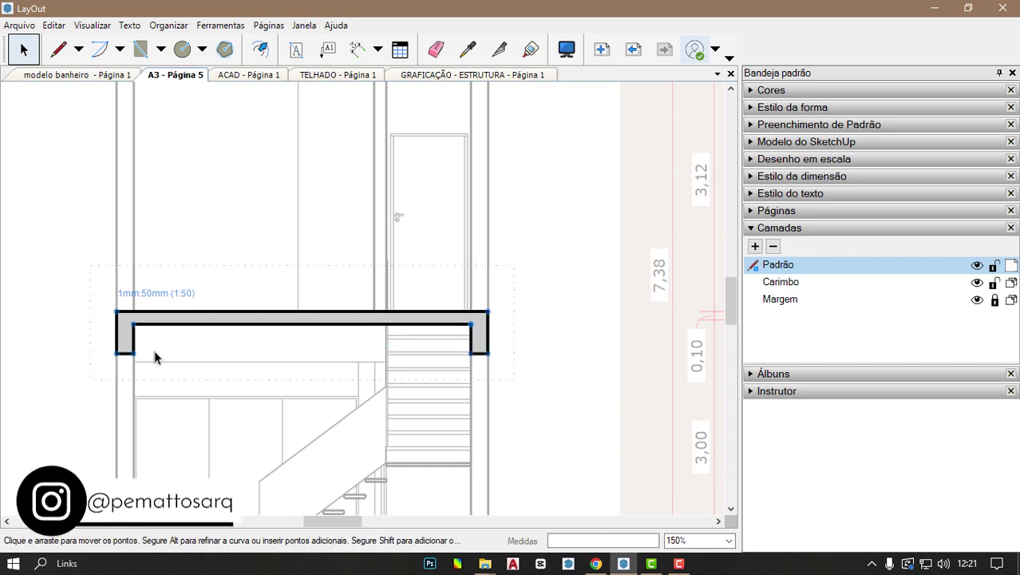
scroll(113, 367, up, 2)
drag(128, 353, 135, 354)
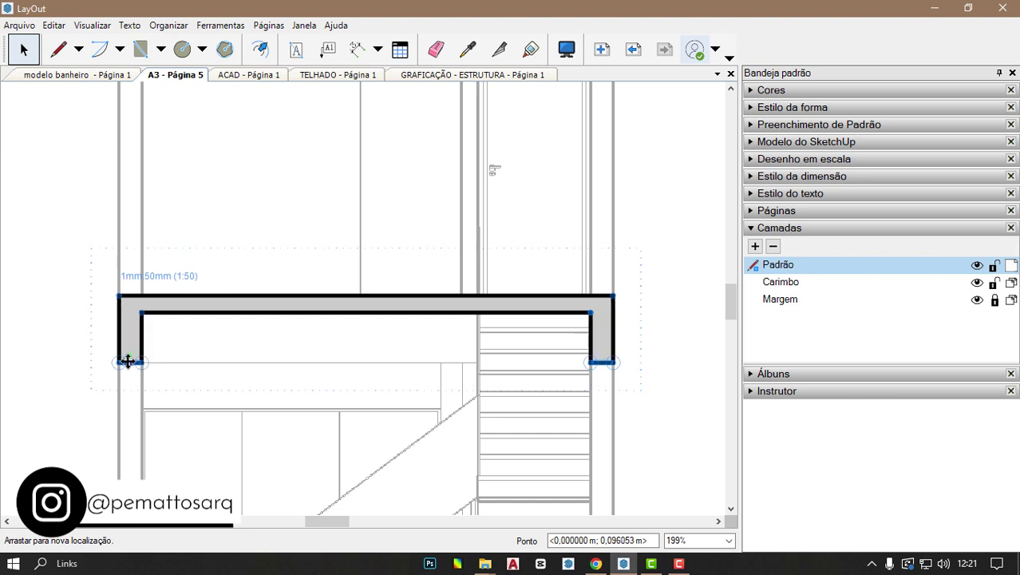
mouse_move(128, 364)
mouse_down()
mouse_move(125, 372)
mouse_move(130, 363)
mouse_up()
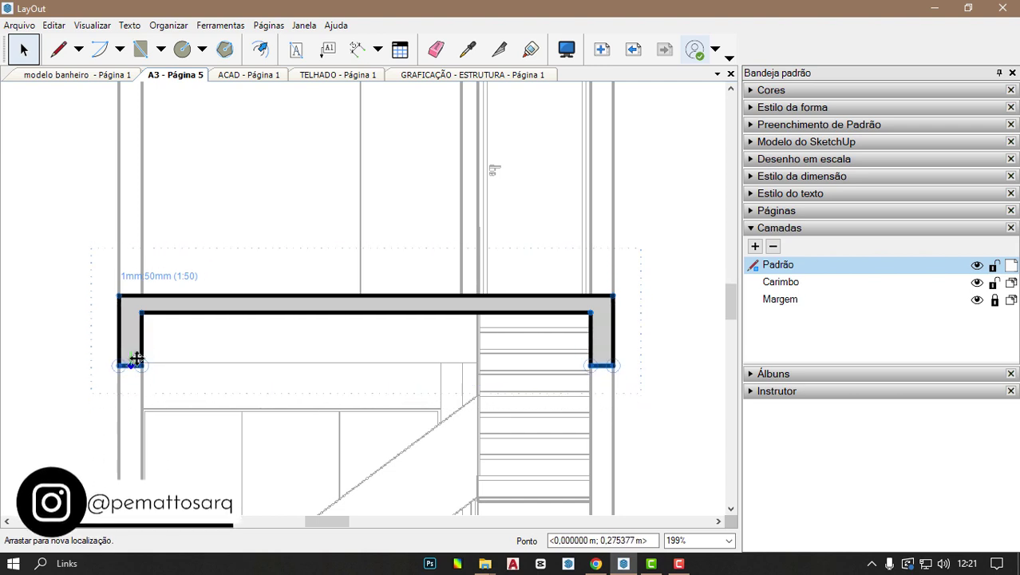
- Box-select the slab's right leg points and line that leg up with the wall
scroll(509, 276, down, 1)
drag(508, 271, 616, 443)
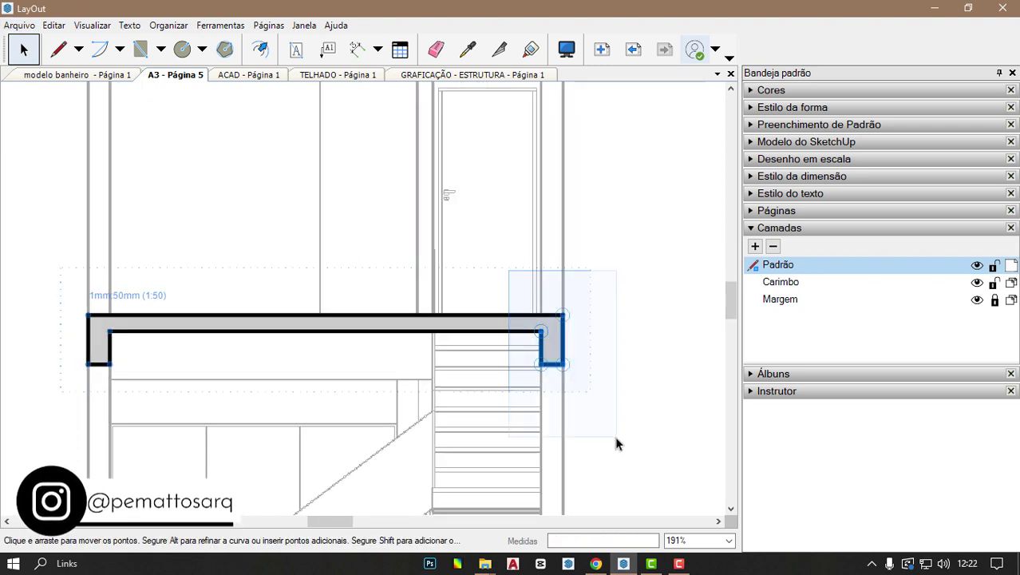
drag(564, 335, 562, 336)
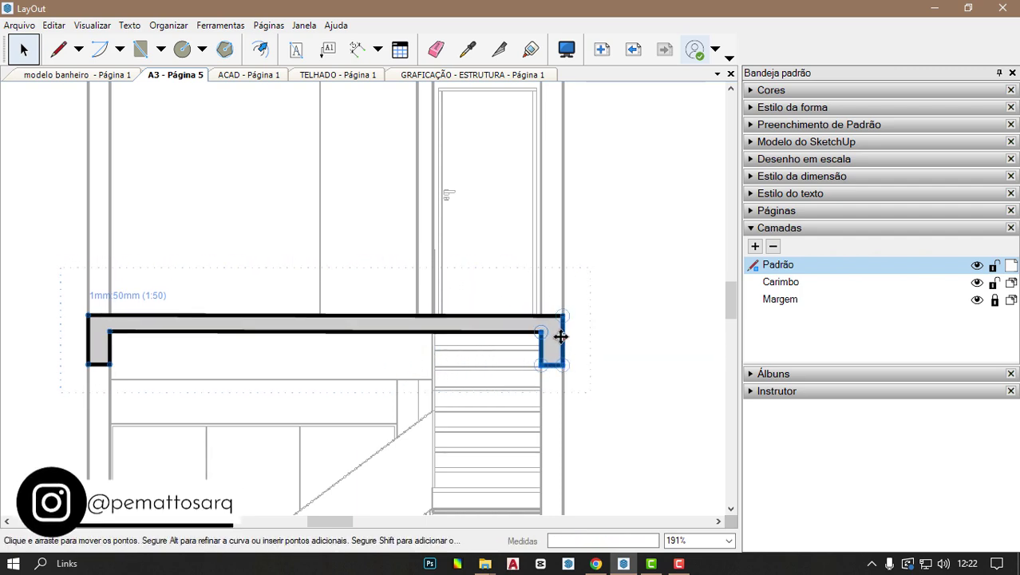
scroll(382, 392, down, 3)
scroll(335, 343, down, 2)
scroll(282, 317, down, 1)
- Drag the slab up to the top of the left section's upper storey and confirm its 1:50 scale
scroll(332, 313, down, 1)
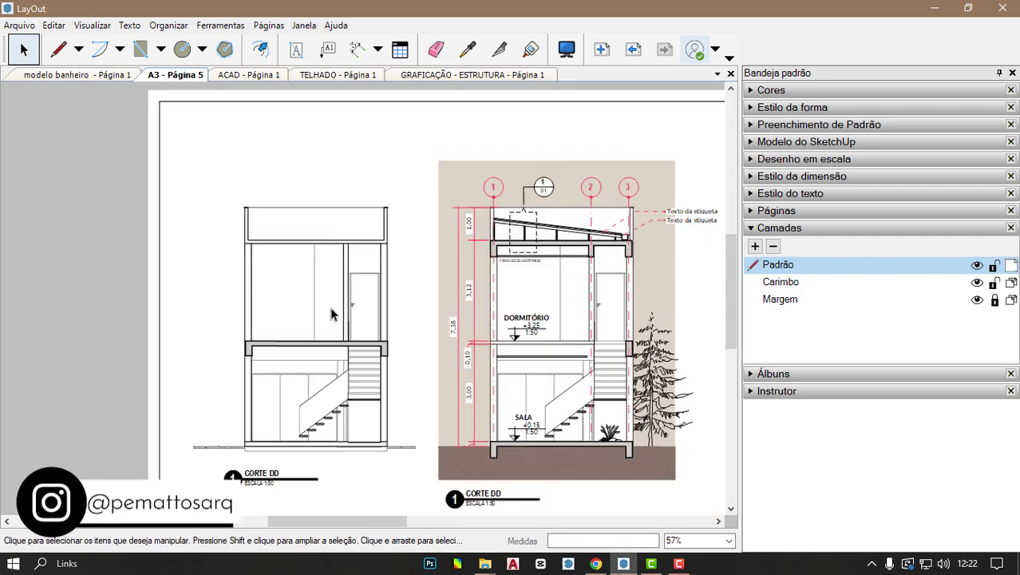
scroll(276, 353, up, 2)
scroll(239, 349, up, 1)
drag(239, 348, 241, 155)
scroll(506, 347, down, 2)
scroll(325, 506, up, 2)
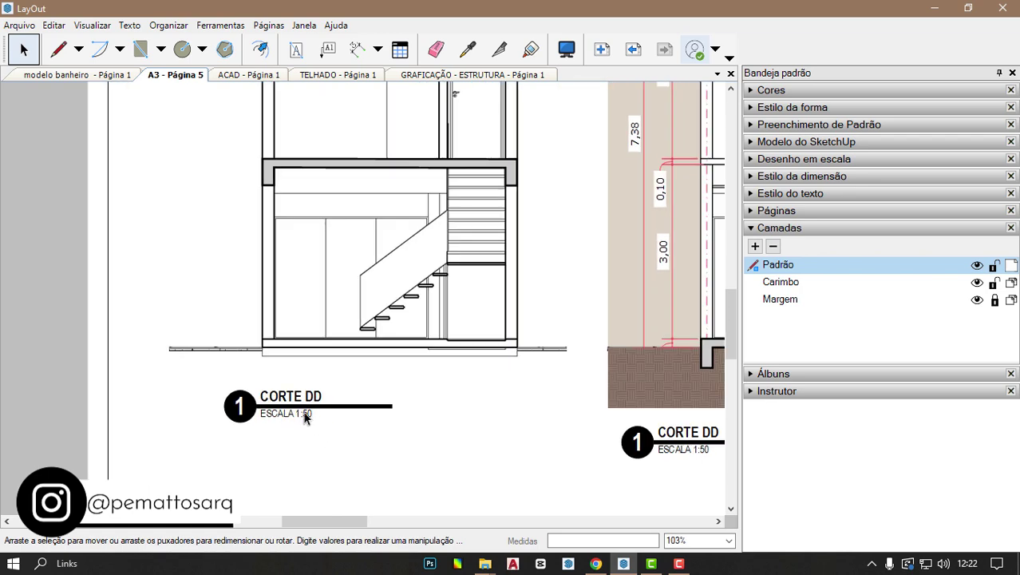
scroll(339, 458, down, 2)
scroll(348, 227, up, 3)
scroll(337, 232, up, 1)
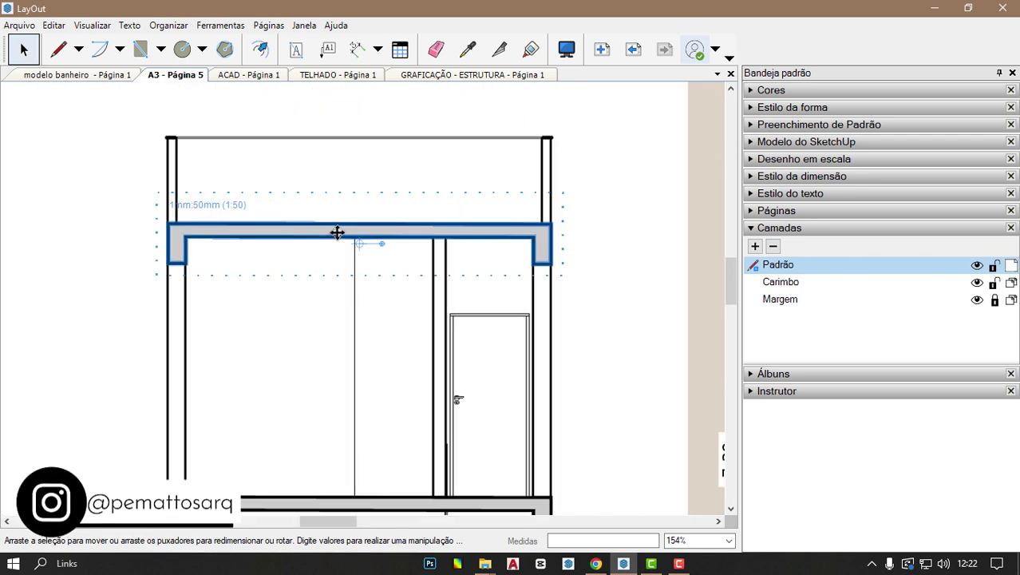
right_click(337, 233)
mouse_move(375, 440)
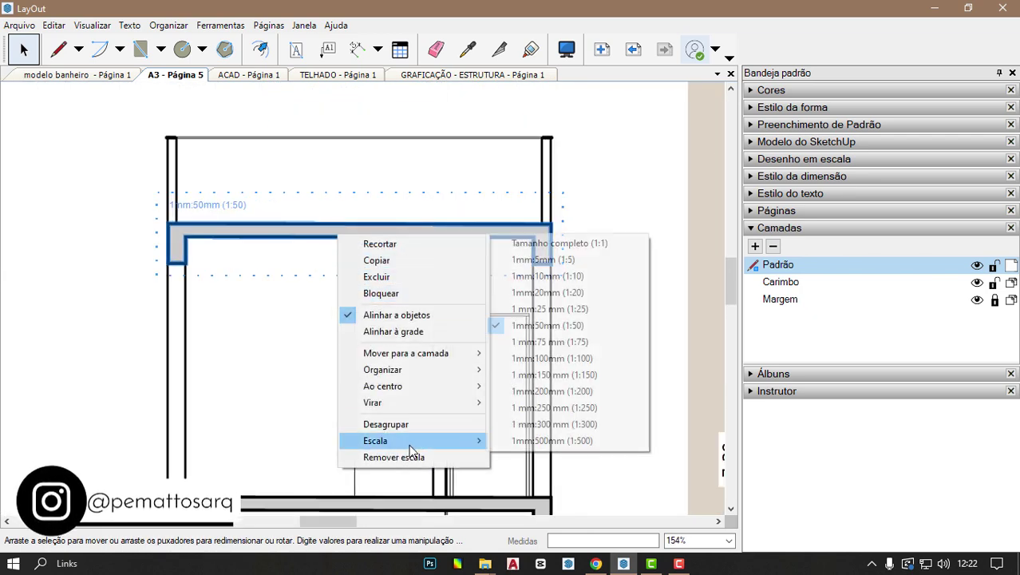
- Leave the scale unchanged and select a wall swatch on the GRAFICAÇÃO - ESTRUTURA page
click(100, 266)
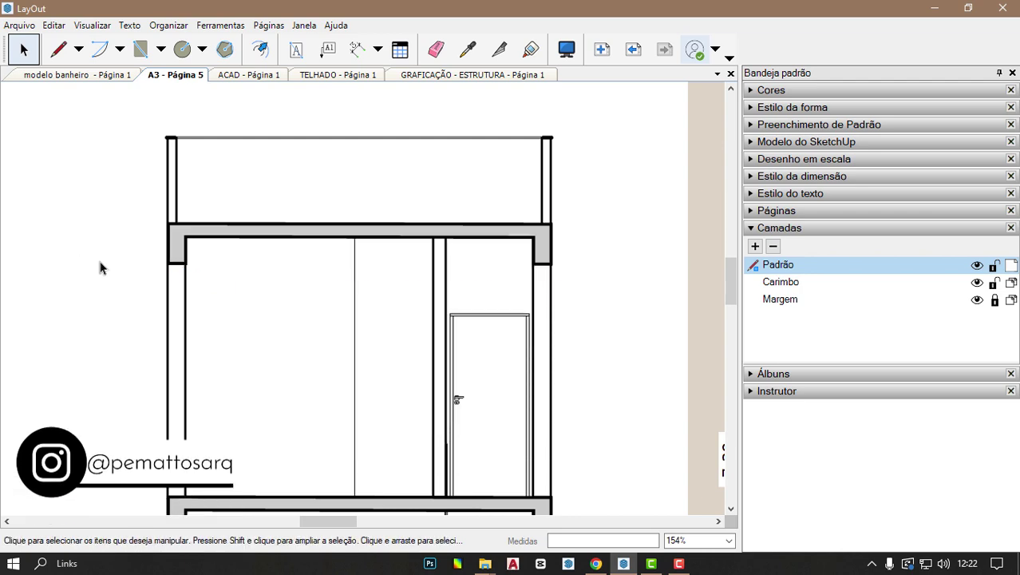
scroll(276, 267, down, 2)
click(459, 75)
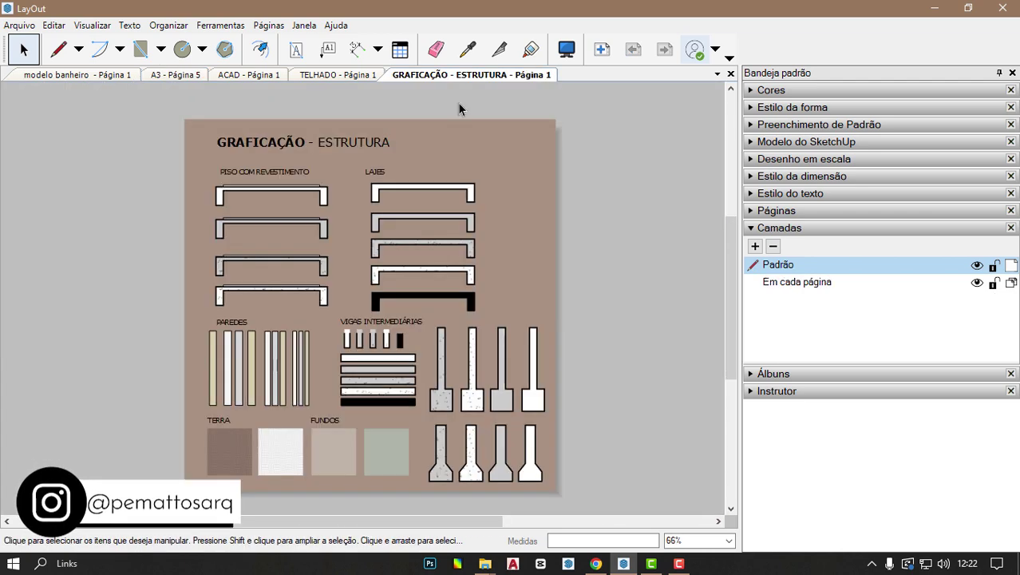
scroll(305, 209, up, 2)
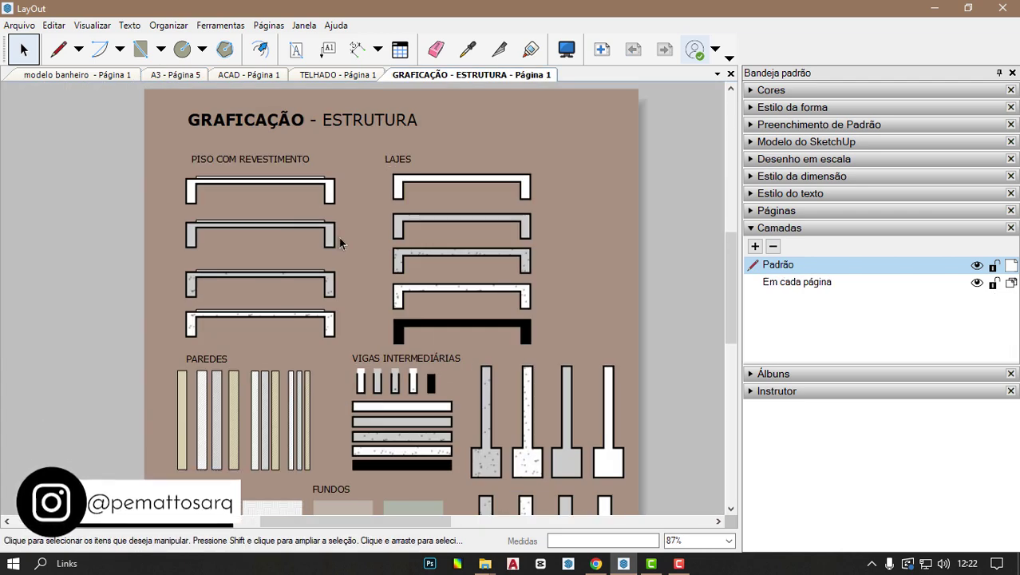
scroll(339, 242, up, 1)
scroll(431, 339, up, 1)
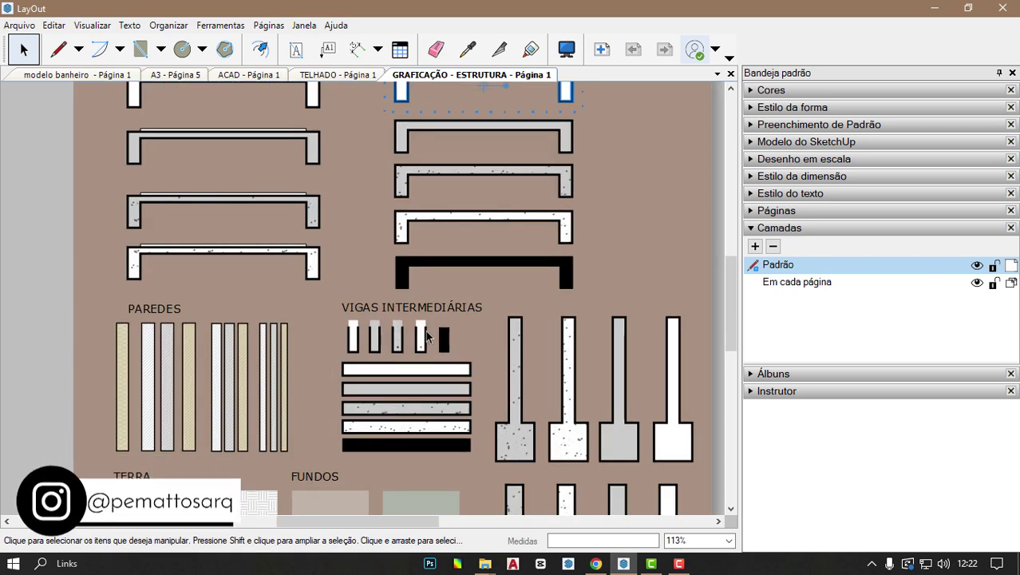
scroll(316, 379, down, 2)
scroll(309, 348, up, 2)
click(309, 348)
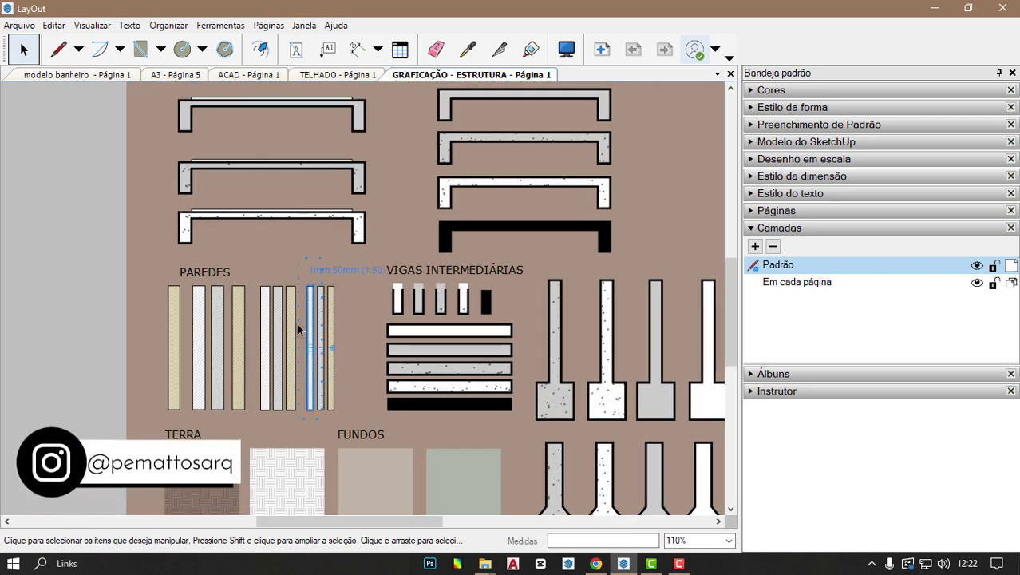
scroll(309, 444, down, 2)
scroll(359, 431, up, 1)
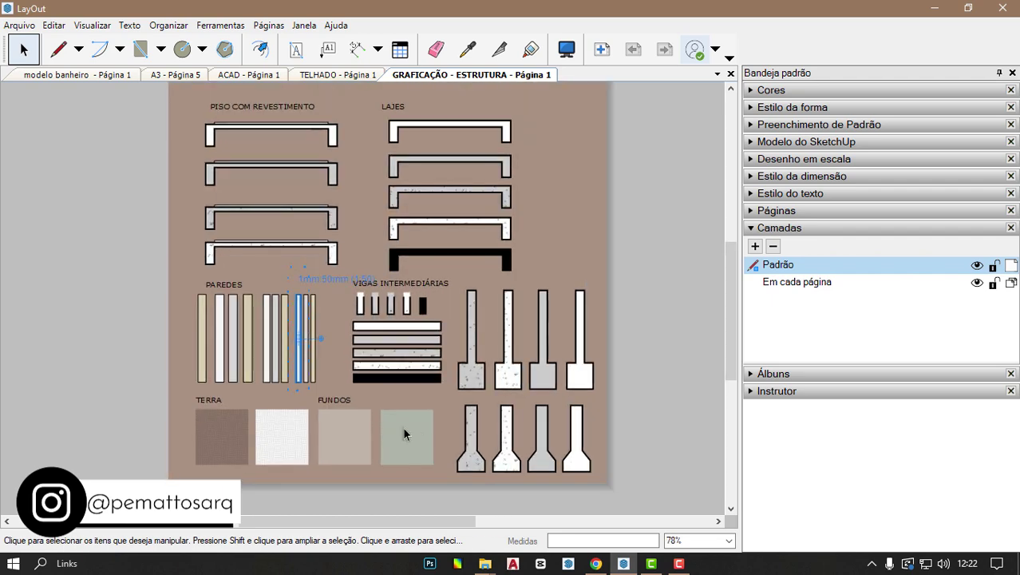
- On the TELHADO page, move the top roof truss up and to the right
click(338, 75)
scroll(250, 251, up, 1)
click(250, 251)
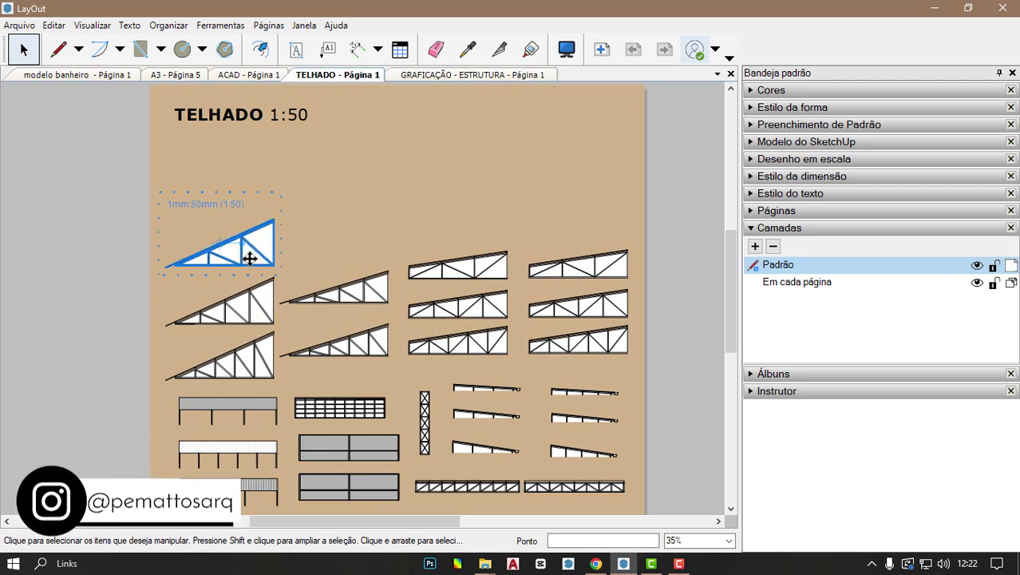
drag(249, 250, 423, 194)
scroll(466, 136, up, 1)
scroll(466, 135, up, 3)
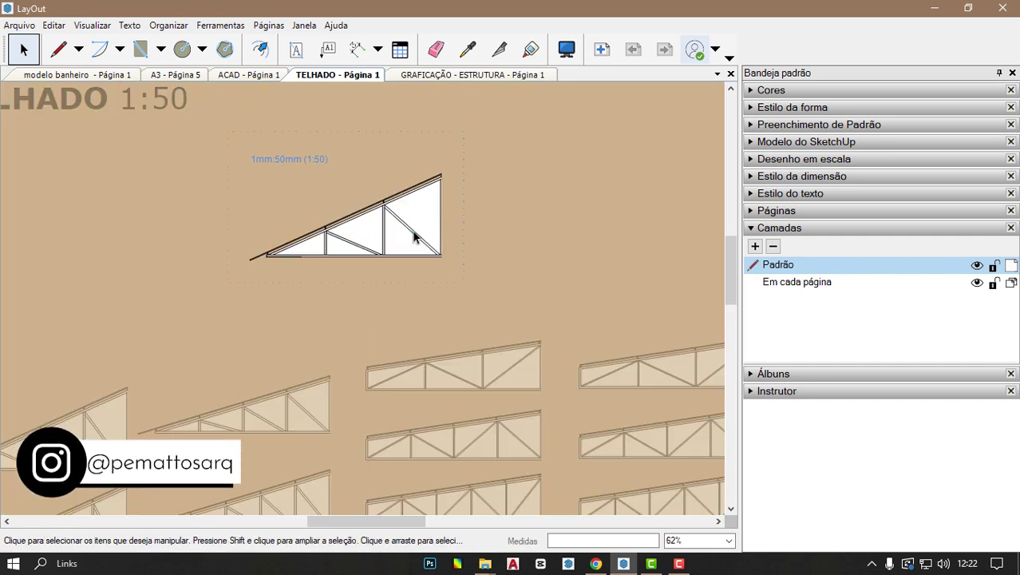
- Stretch the roof truss wider and taller using its scale handles
click(439, 220)
drag(445, 219, 551, 220)
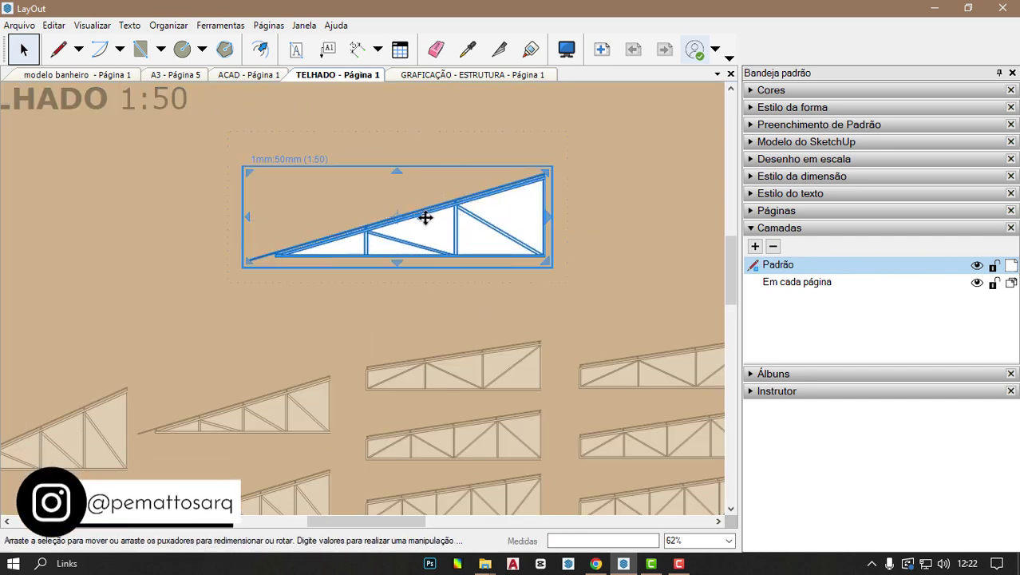
drag(397, 171, 398, 126)
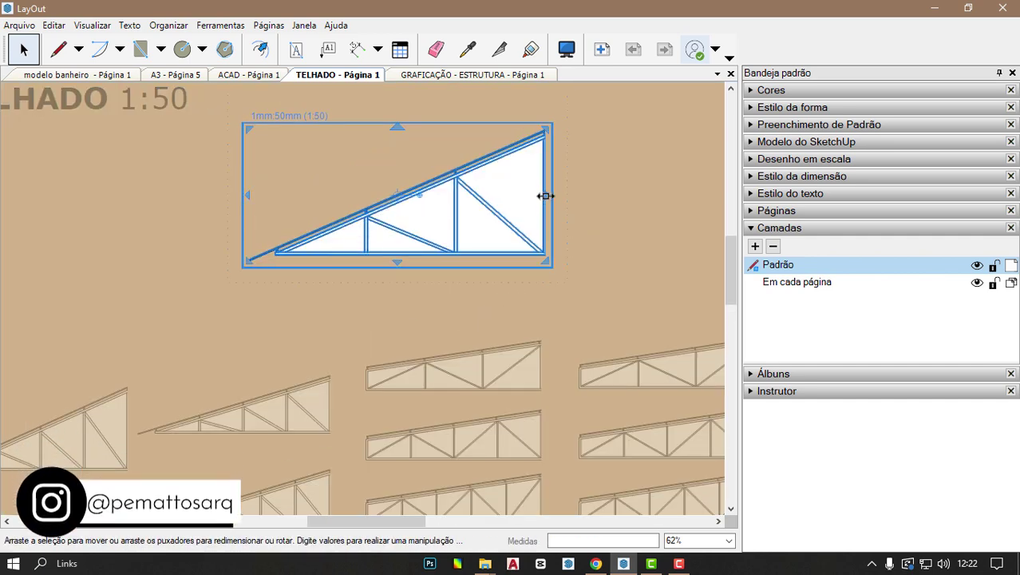
drag(545, 196, 459, 195)
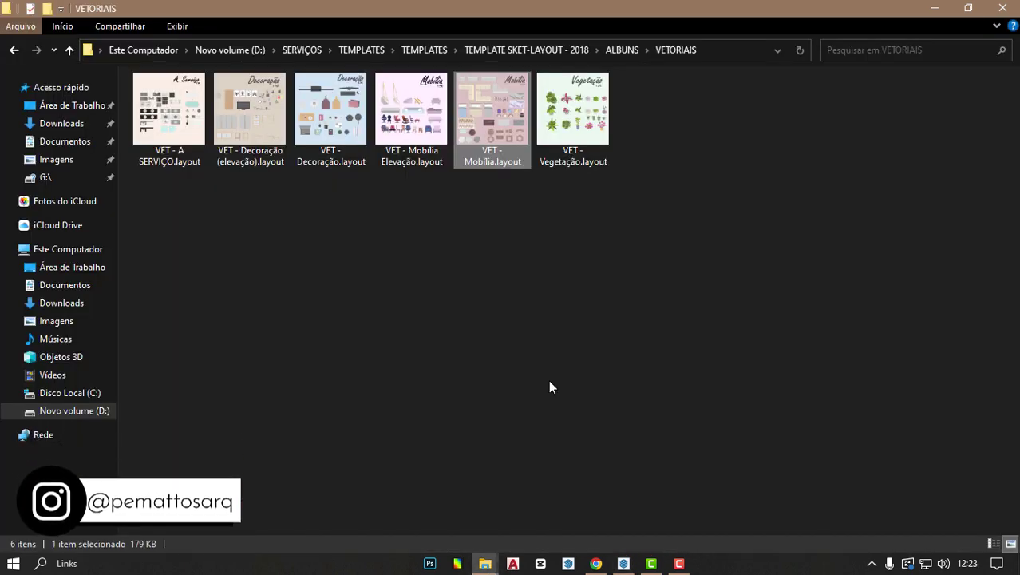
- Open VET - Mobília.layout from the VETORIAIS folder and bring its 1:50 furniture sheet forward in LayOut
drag(688, 252, 205, 216)
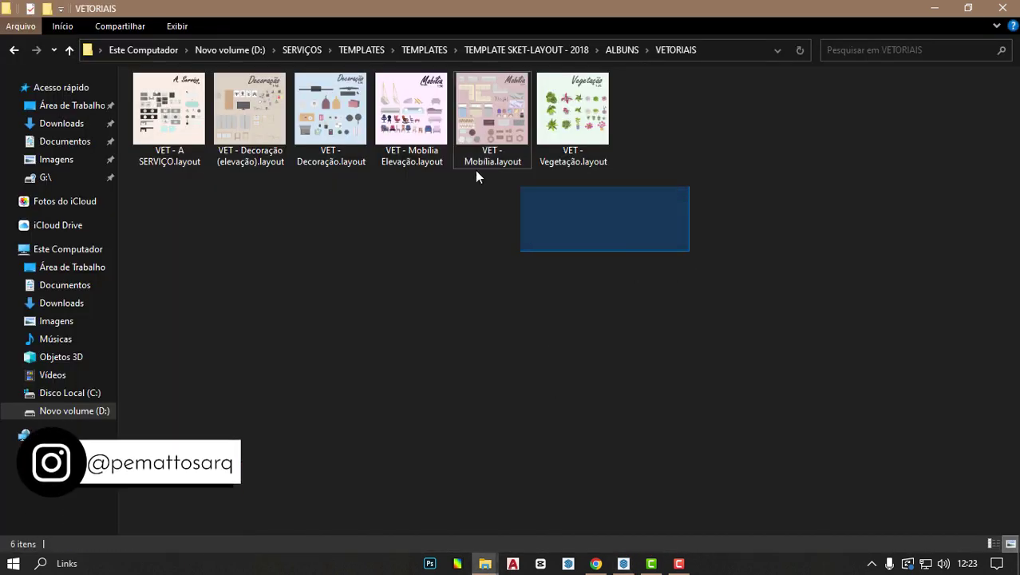
click(248, 255)
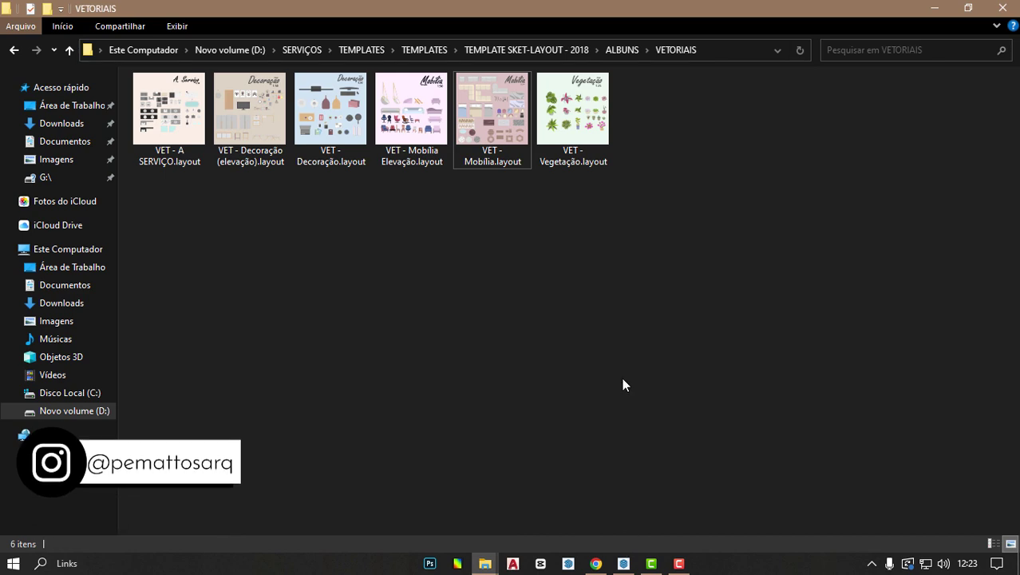
click(628, 565)
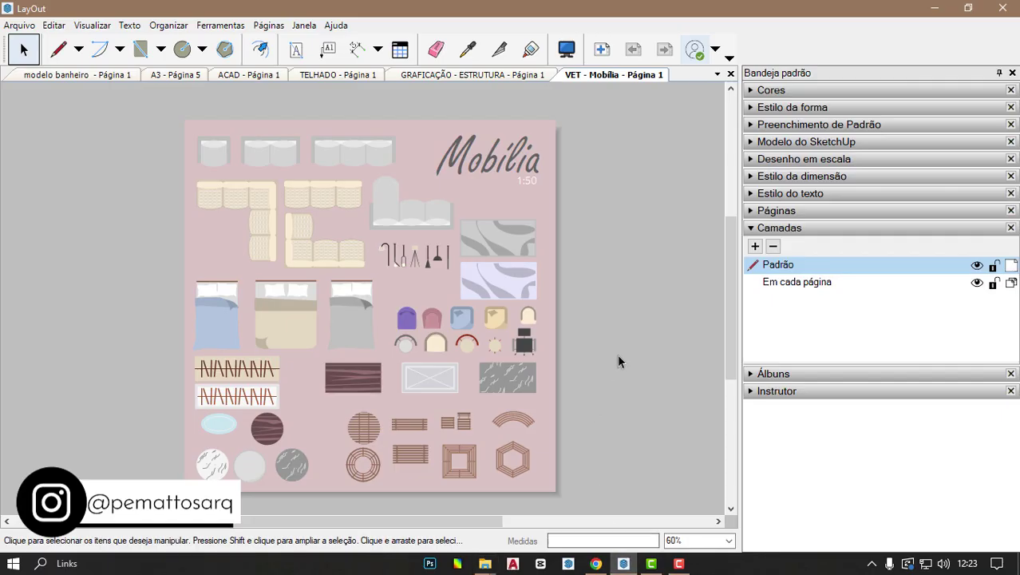
- Move the purple marble rug image off the sheet, then return it to its place
click(511, 282)
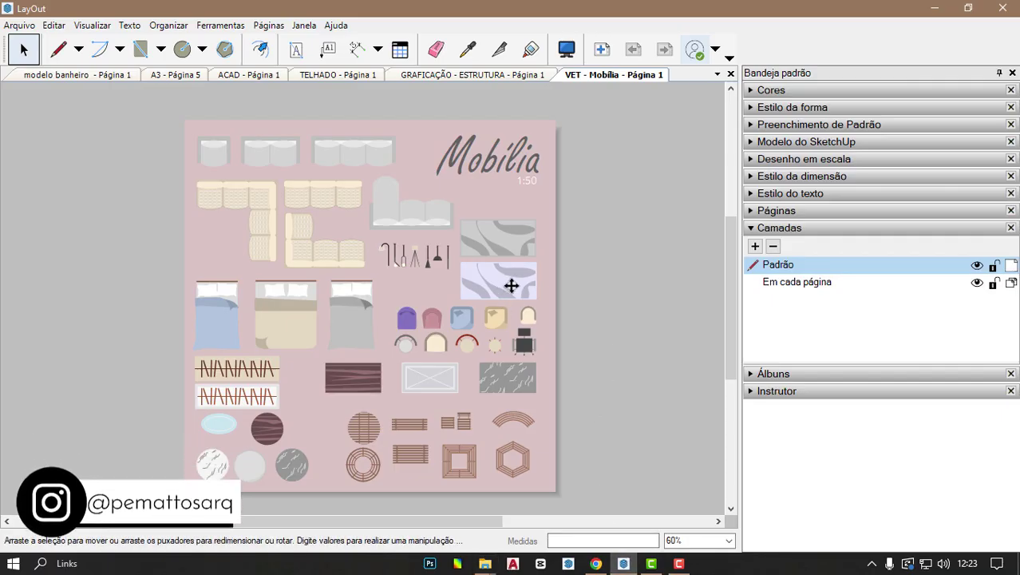
scroll(486, 291, up, 1)
drag(536, 296, 659, 293)
scroll(478, 292, down, 1)
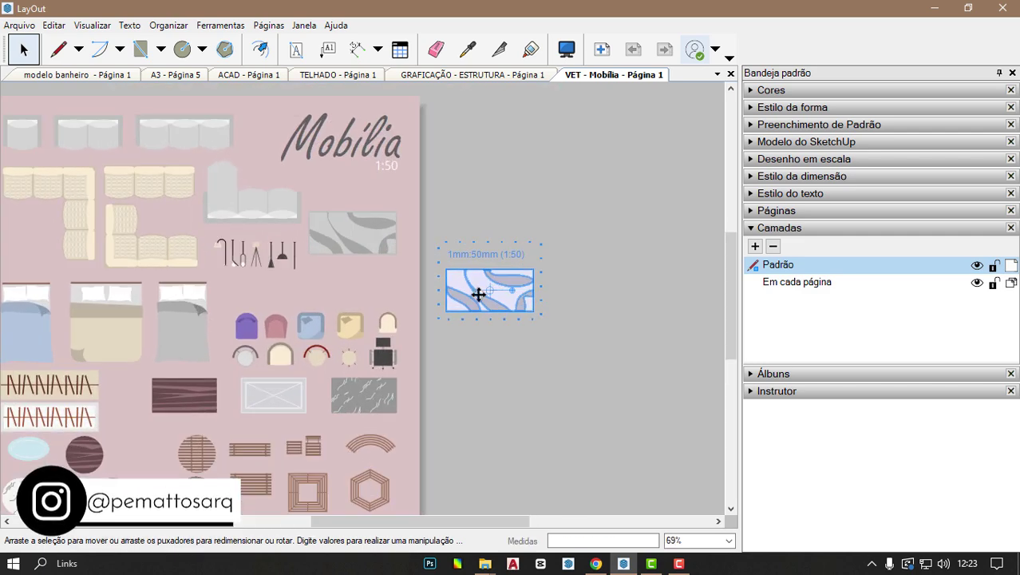
scroll(478, 292, up, 4)
scroll(595, 239, up, 1)
scroll(643, 319, down, 1)
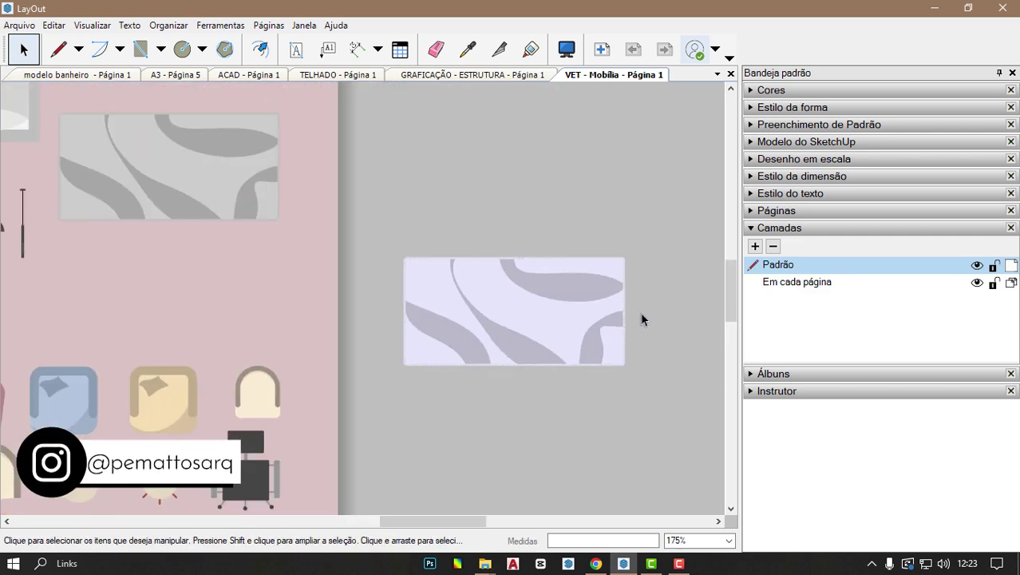
scroll(590, 305, down, 2)
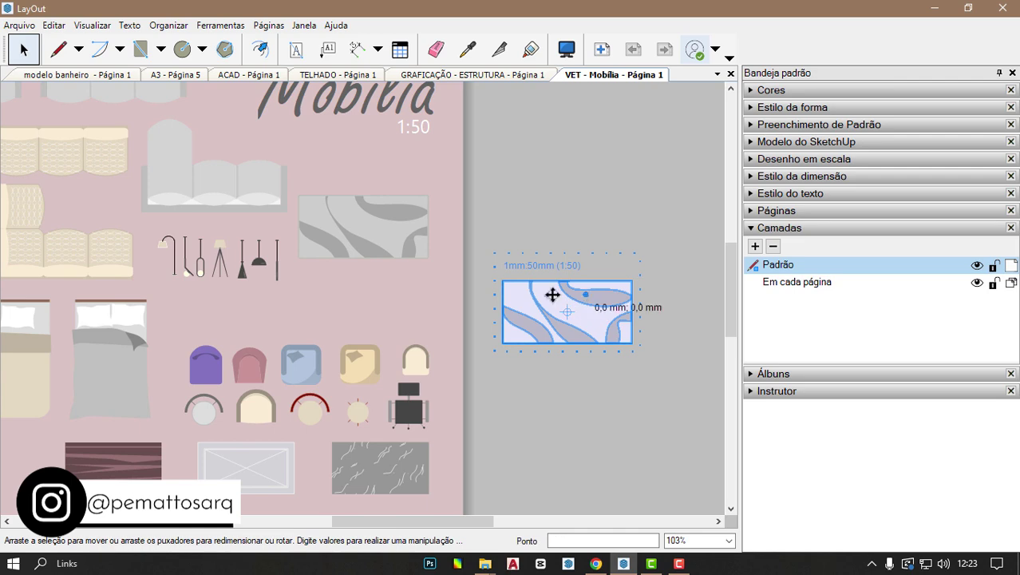
drag(552, 295, 387, 285)
- Move the grey double bed off the Mobília sheet to a spot just right of it
scroll(575, 289, down, 1)
scroll(454, 191, down, 1)
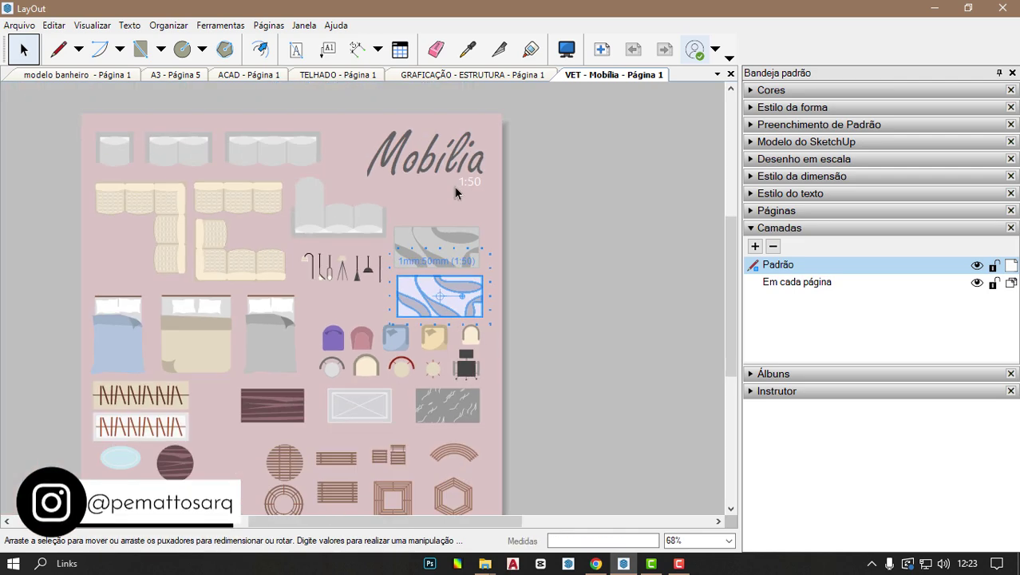
scroll(455, 191, down, 1)
drag(304, 265, 663, 326)
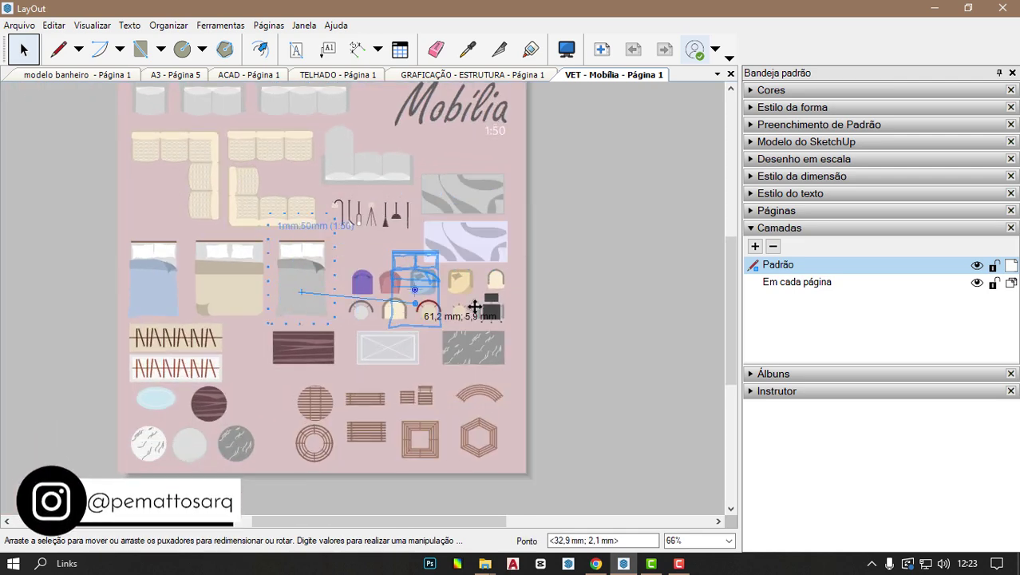
scroll(652, 242, up, 3)
click(652, 241)
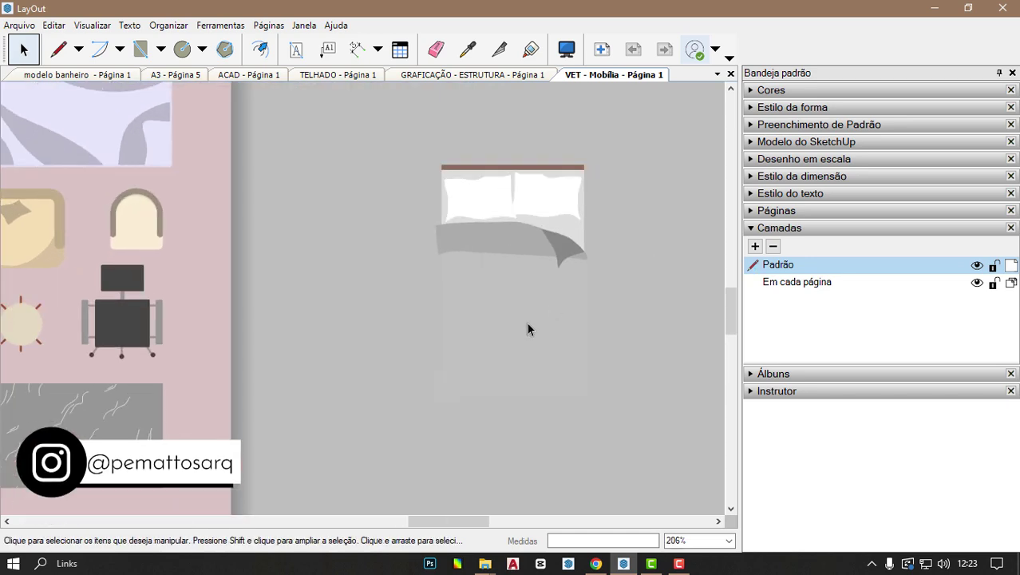
click(551, 321)
scroll(544, 333, down, 2)
drag(545, 333, 476, 295)
- Move the L-shaped sectional sofa off the sheet into the empty space on the right
scroll(628, 310, down, 2)
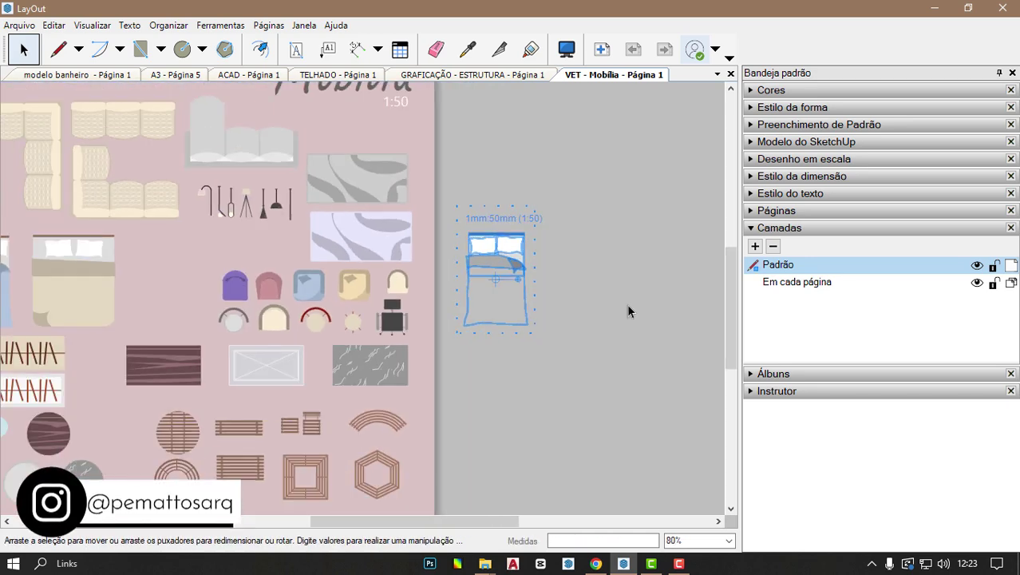
scroll(426, 392, down, 2)
scroll(270, 385, up, 2)
scroll(405, 312, down, 3)
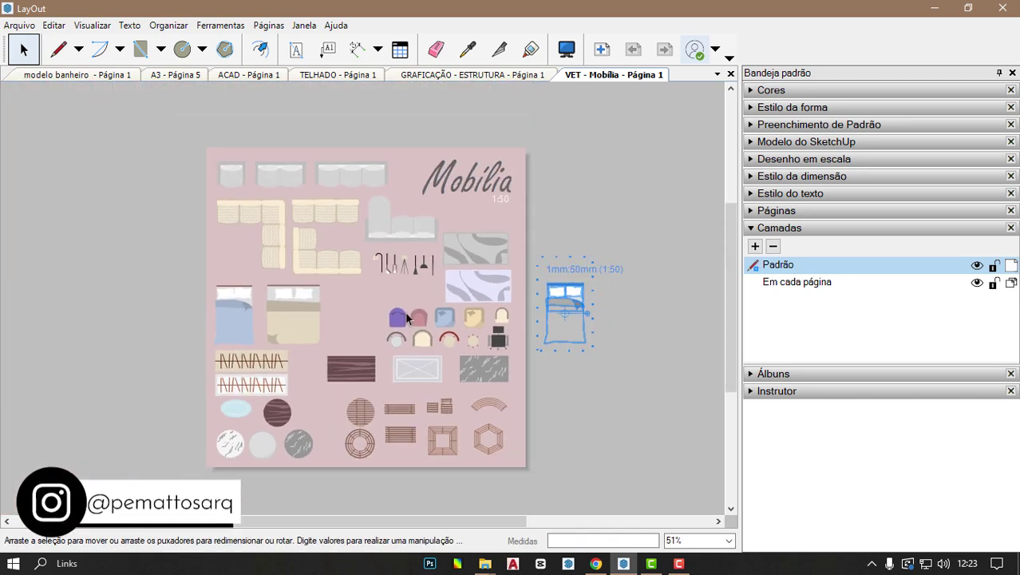
scroll(405, 312, up, 2)
scroll(210, 290, down, 2)
scroll(271, 271, down, 1)
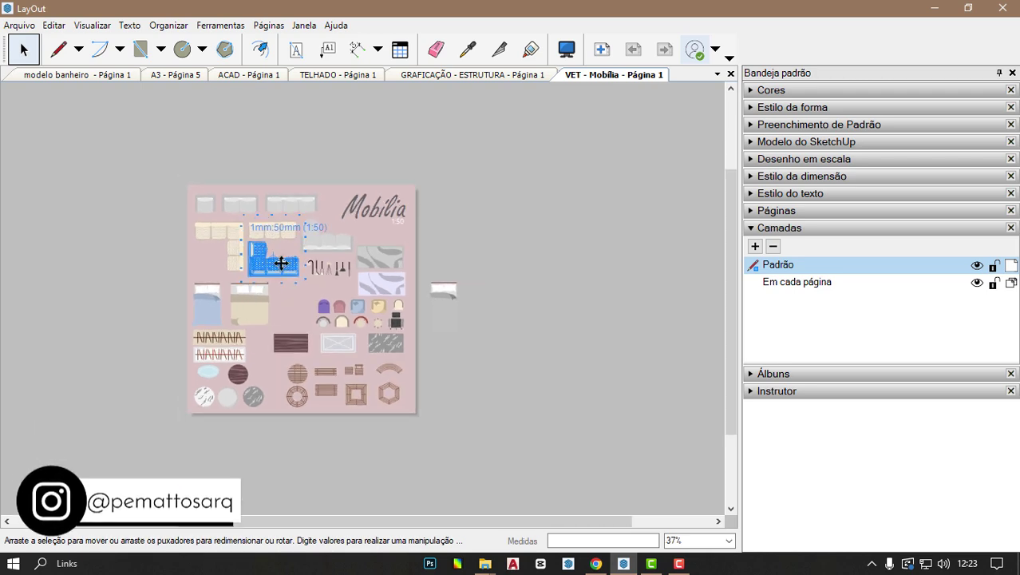
drag(521, 272, 564, 275)
scroll(564, 275, up, 1)
scroll(547, 266, up, 1)
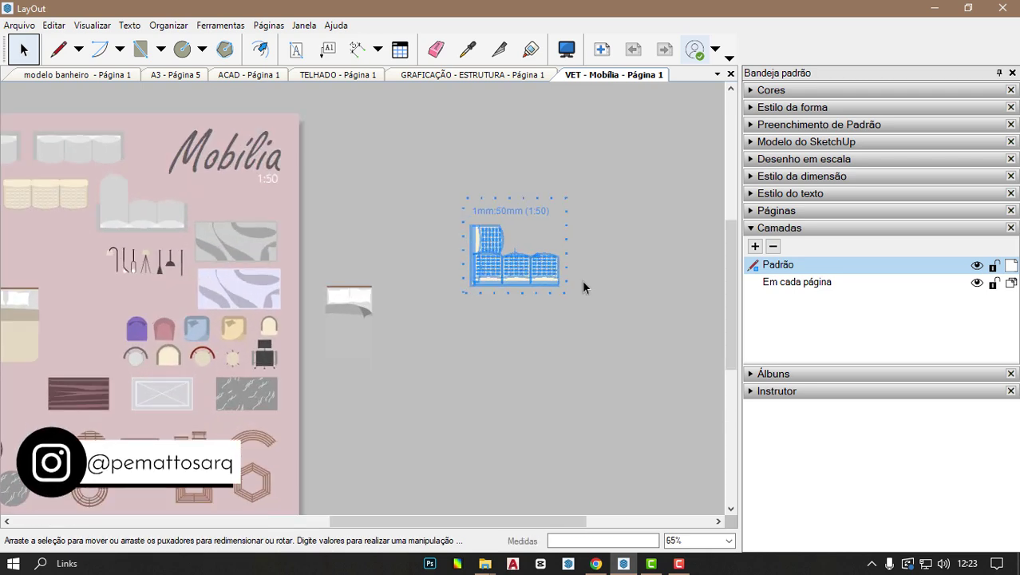
scroll(587, 284, down, 1)
scroll(595, 289, down, 1)
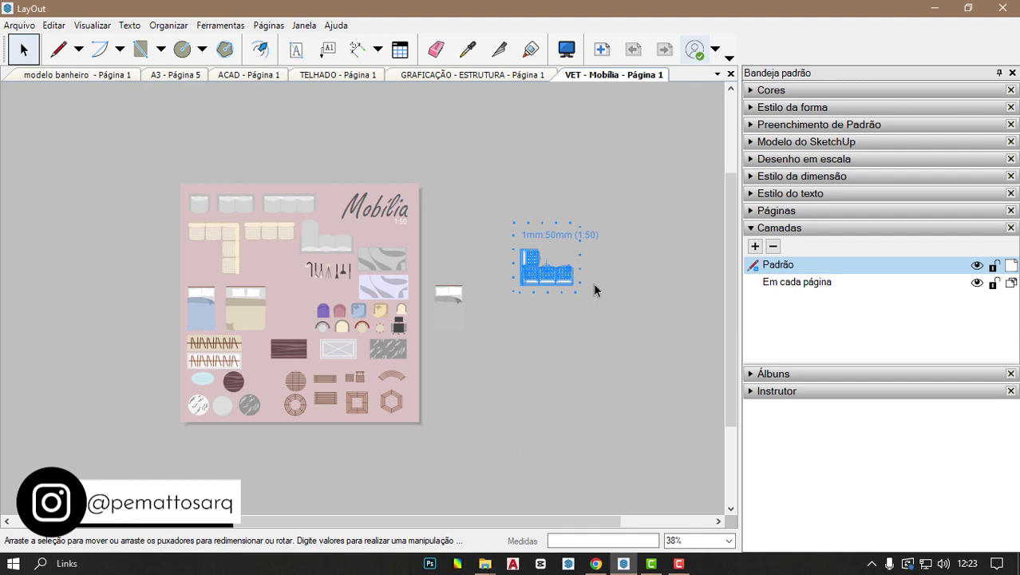
- On the modelo banheiro sheet, move the circular 1:10 mirror detail into slot 01
click(72, 75)
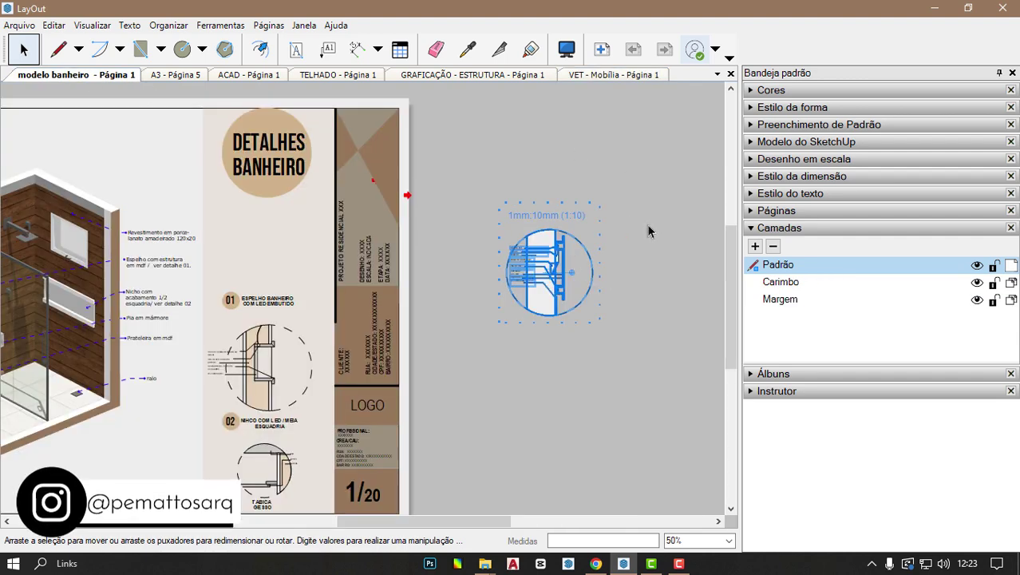
scroll(648, 231, down, 2)
drag(603, 259, 406, 243)
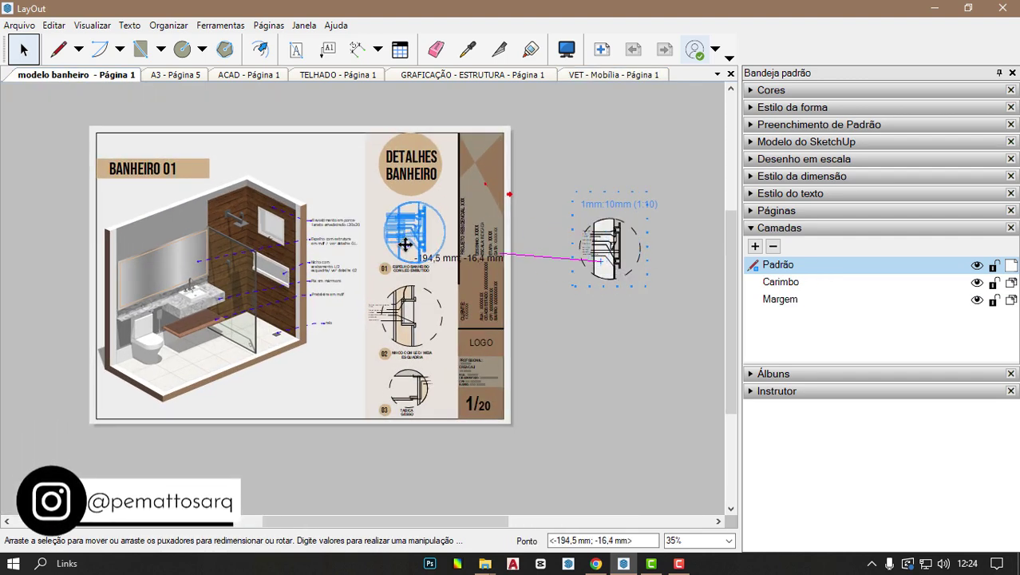
scroll(406, 243, up, 3)
scroll(403, 252, up, 2)
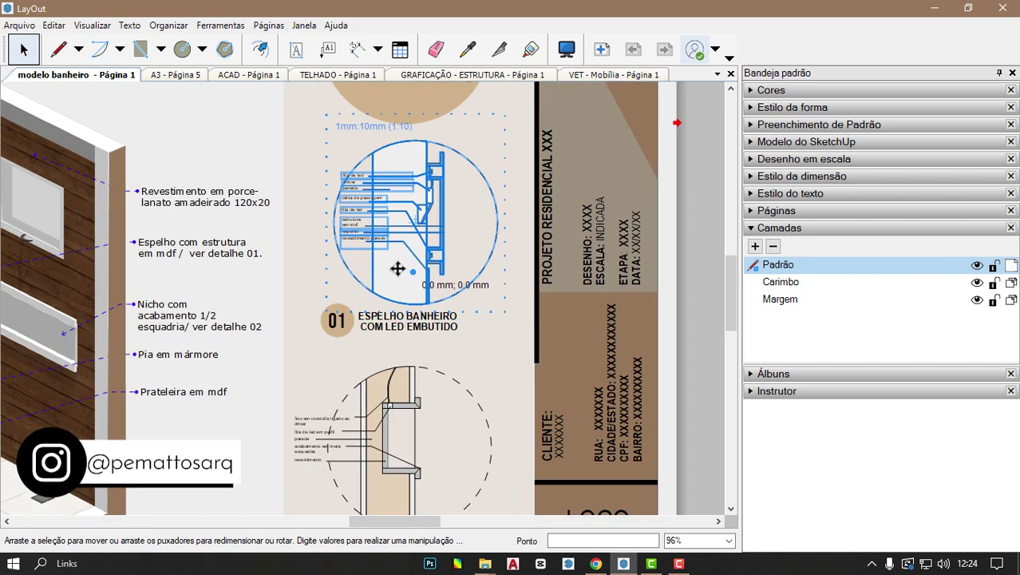
scroll(462, 269, down, 5)
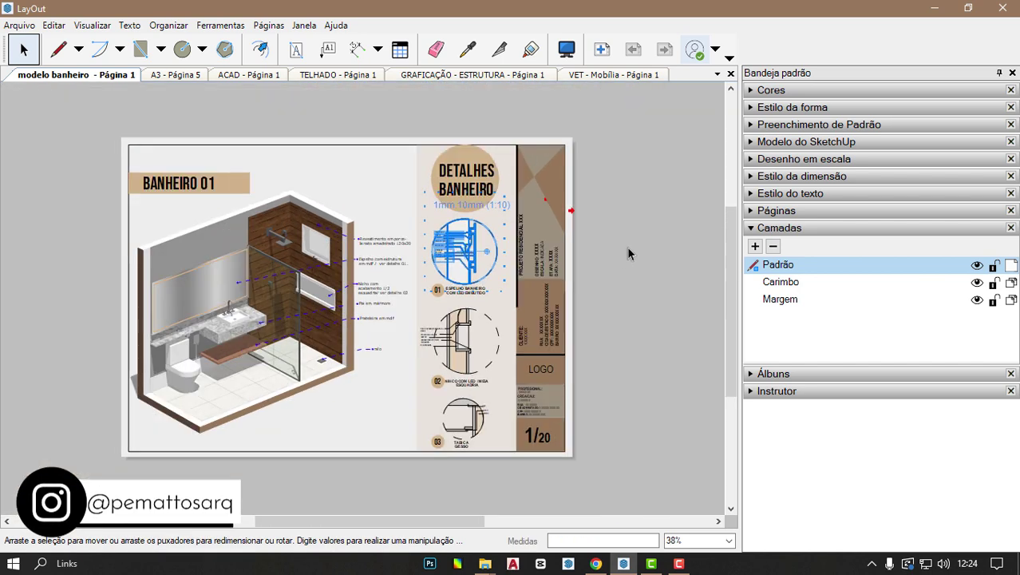
- Go from the A3 - Página 5 sheet back to Página 2, the PLANTA DO TÉRREO plan
click(177, 77)
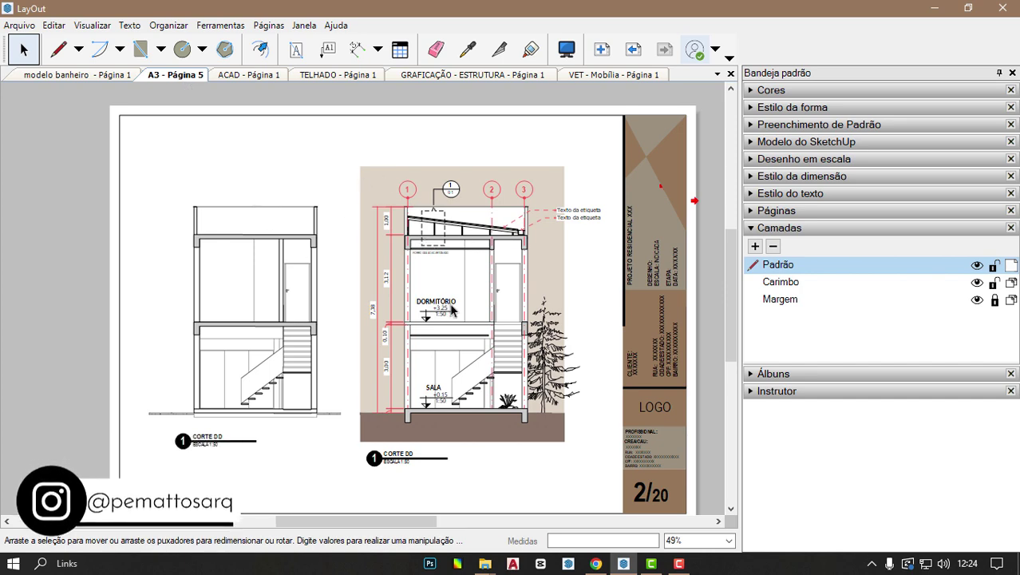
scroll(270, 217, up, 1)
scroll(272, 217, up, 1)
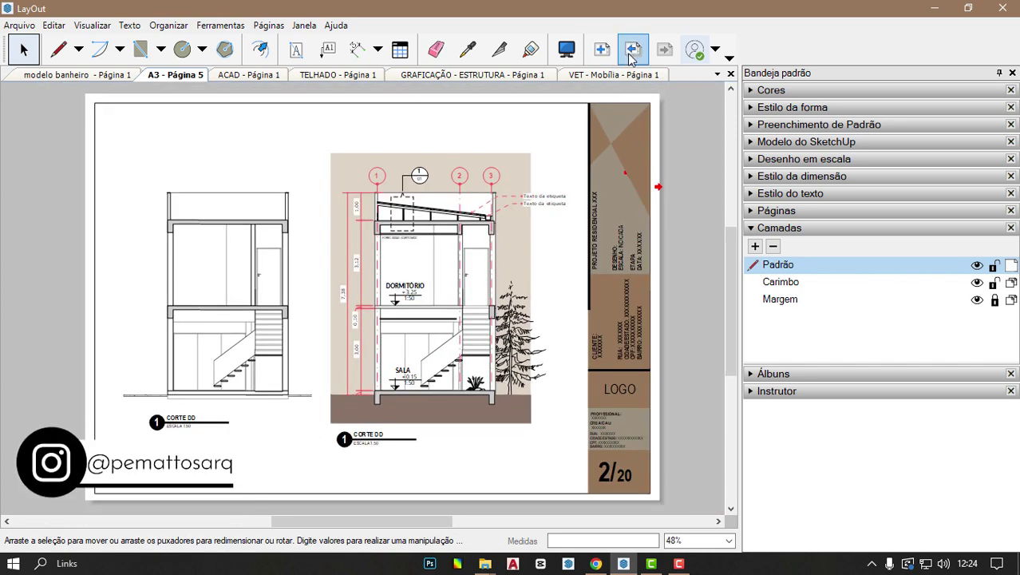
click(633, 49)
scroll(503, 274, down, 2)
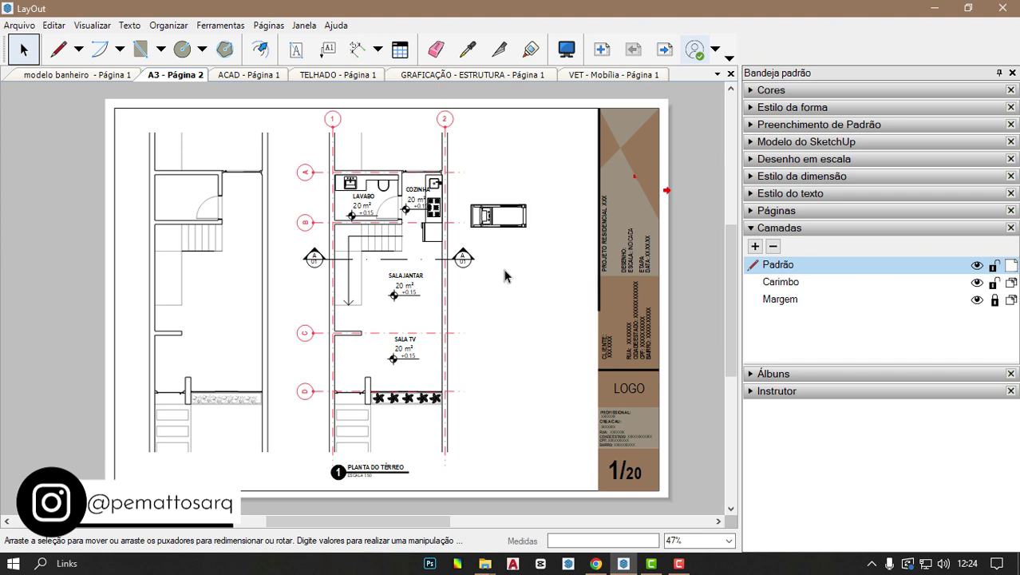